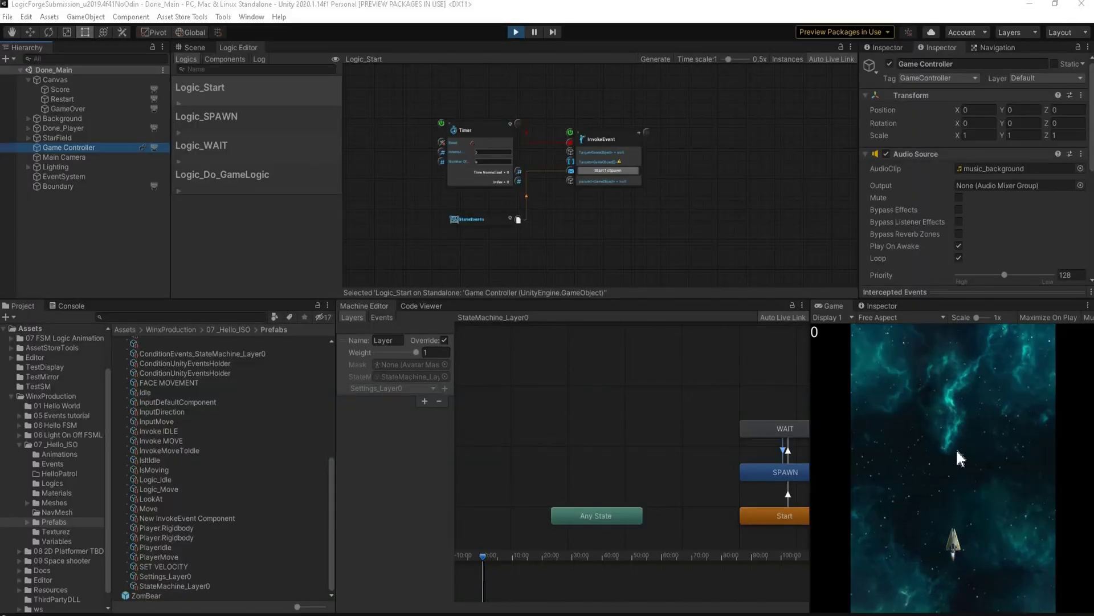
# Playtest the space shooter by steering the ship around the starfield and firing a shot as asteroids approach.
pyautogui.press('d')
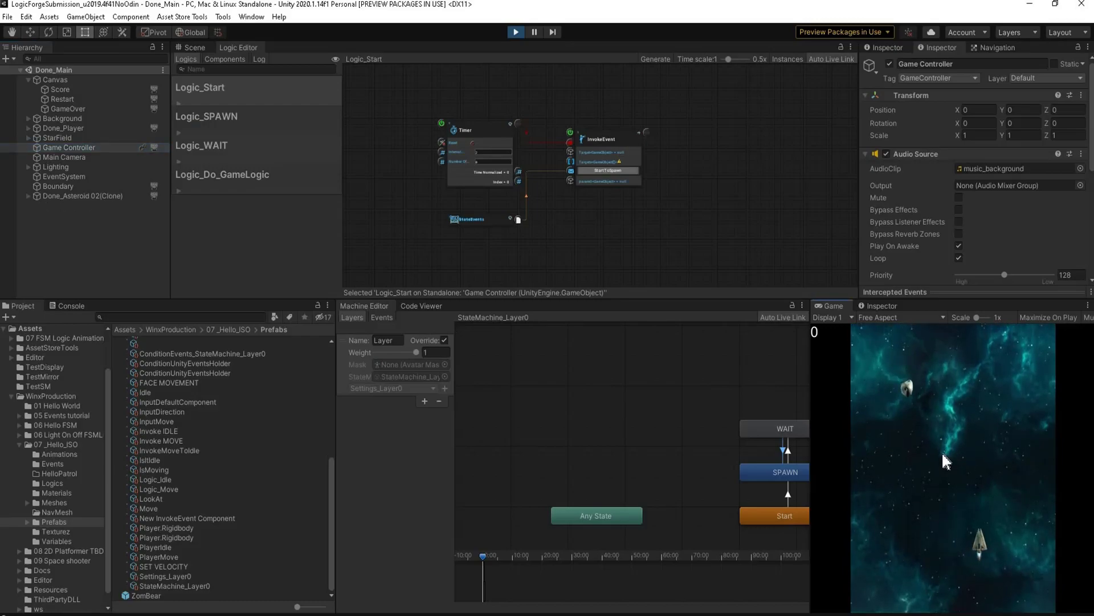
pyautogui.press('a')
pyautogui.click(950, 452)
pyautogui.press('d')
pyautogui.press('Right')
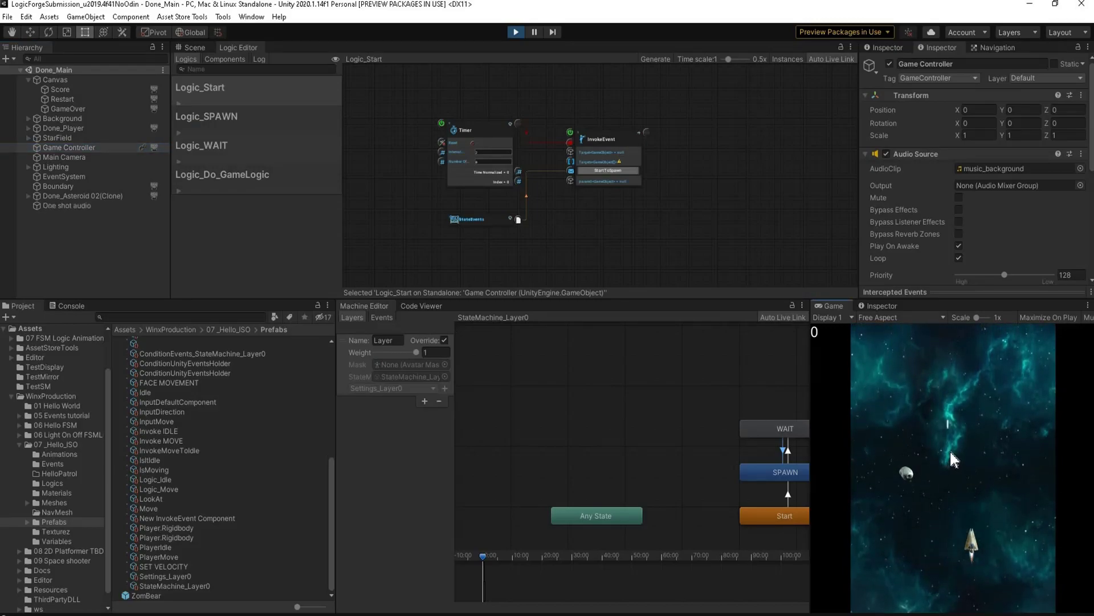
pyautogui.press('Up')
pyautogui.press('Left')
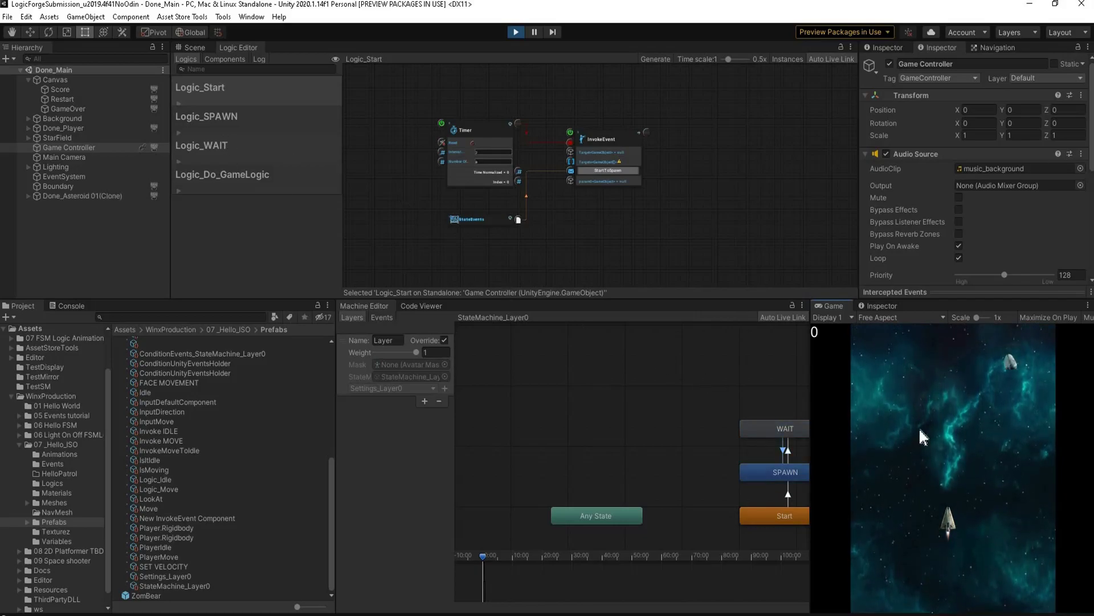
pyautogui.press('Right')
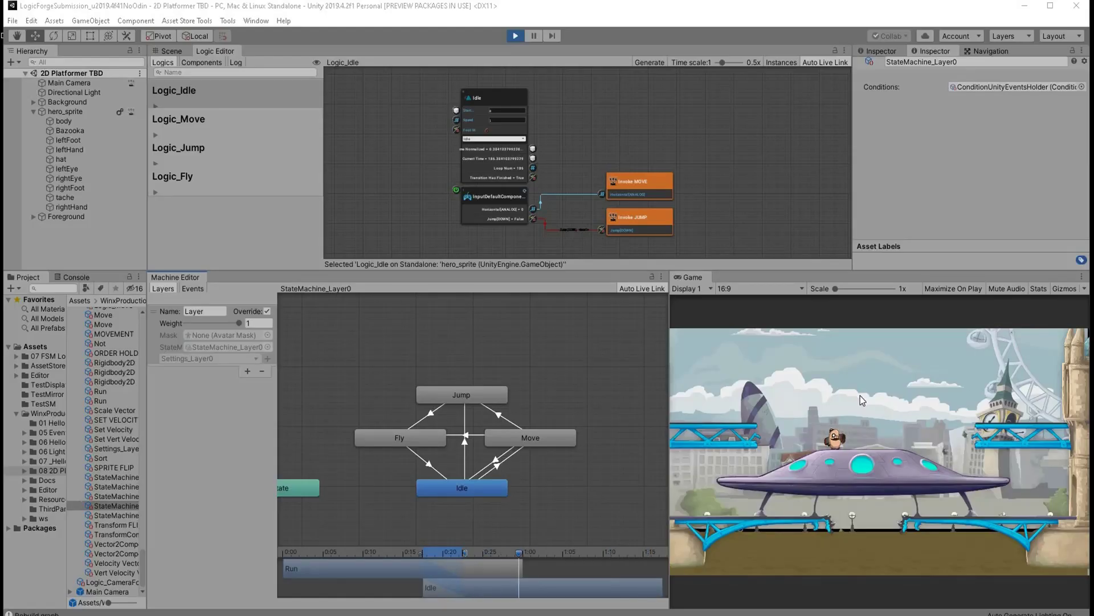
# Playtest the 2D platformer by running the hero back and forth and jumping on top of the flying saucer.
pyautogui.press('space')
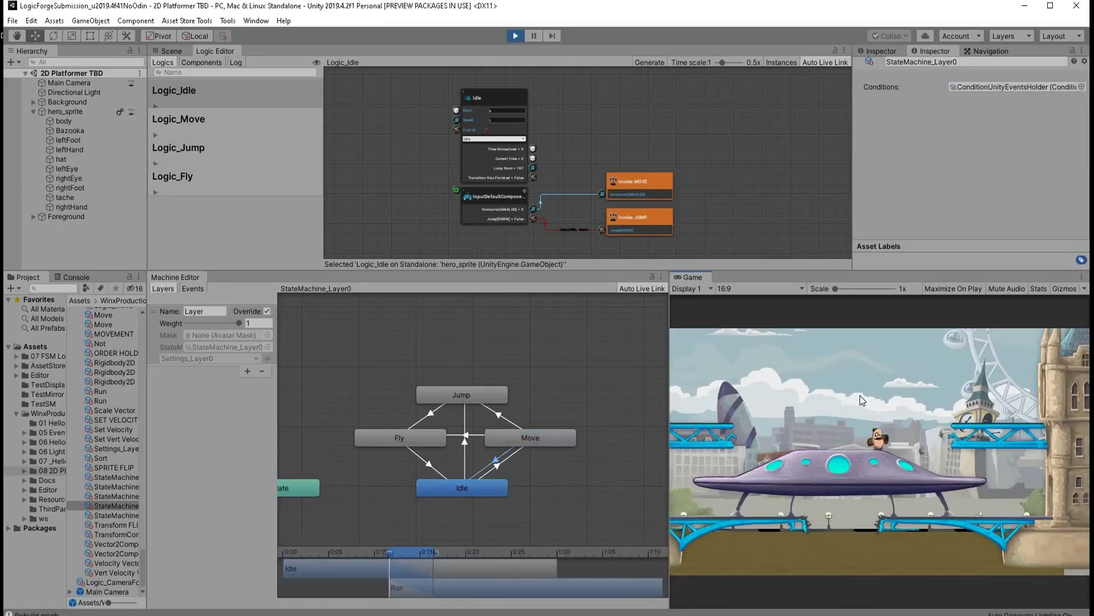
pyautogui.press('space')
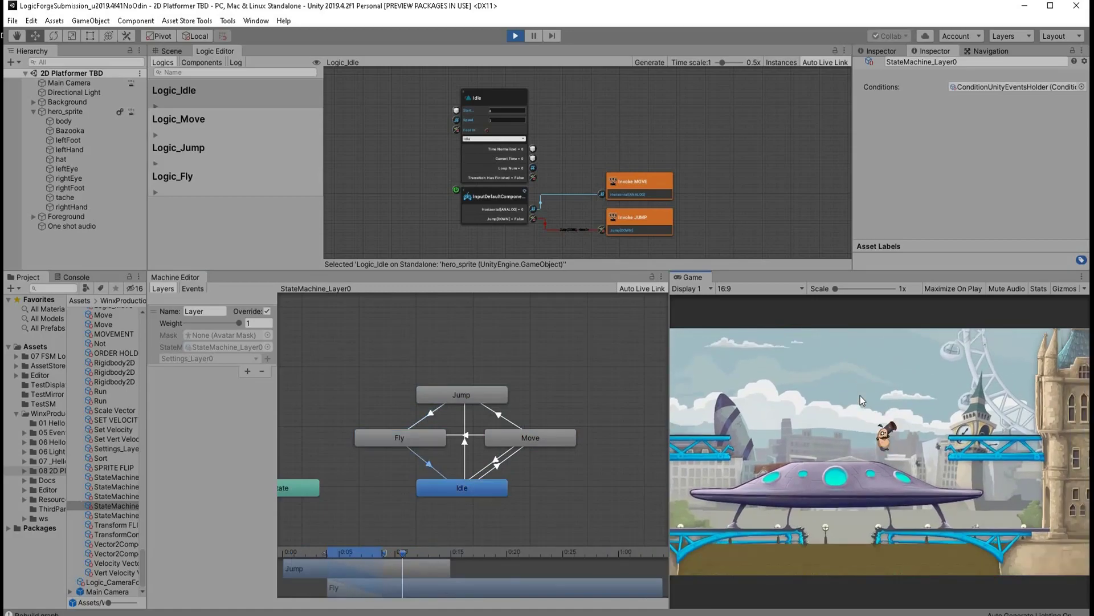
pyautogui.press('Right')
pyautogui.press('Left')
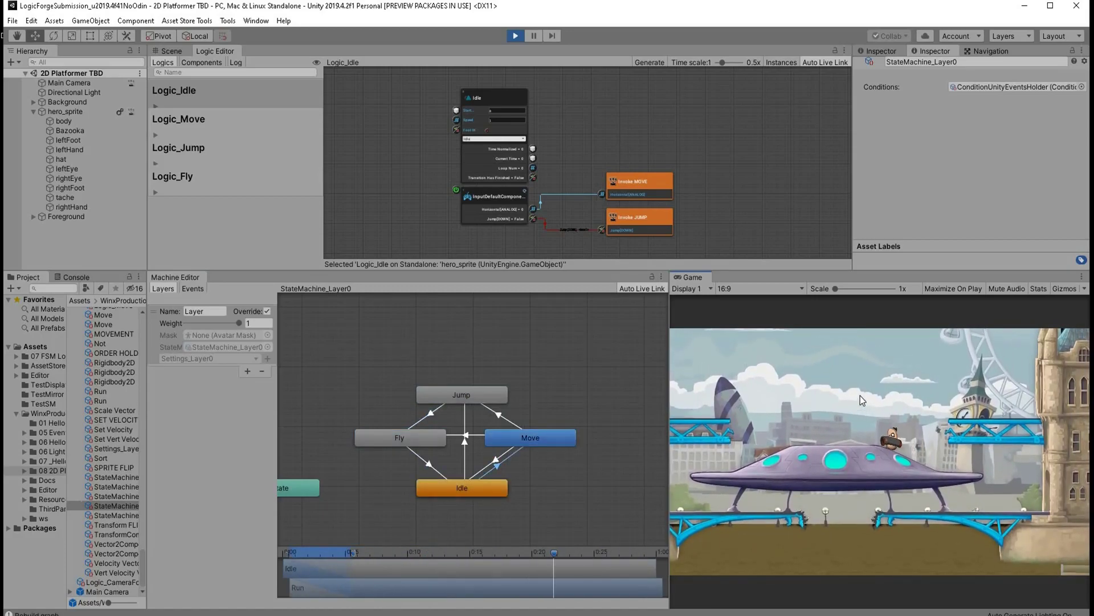
pyautogui.press('space')
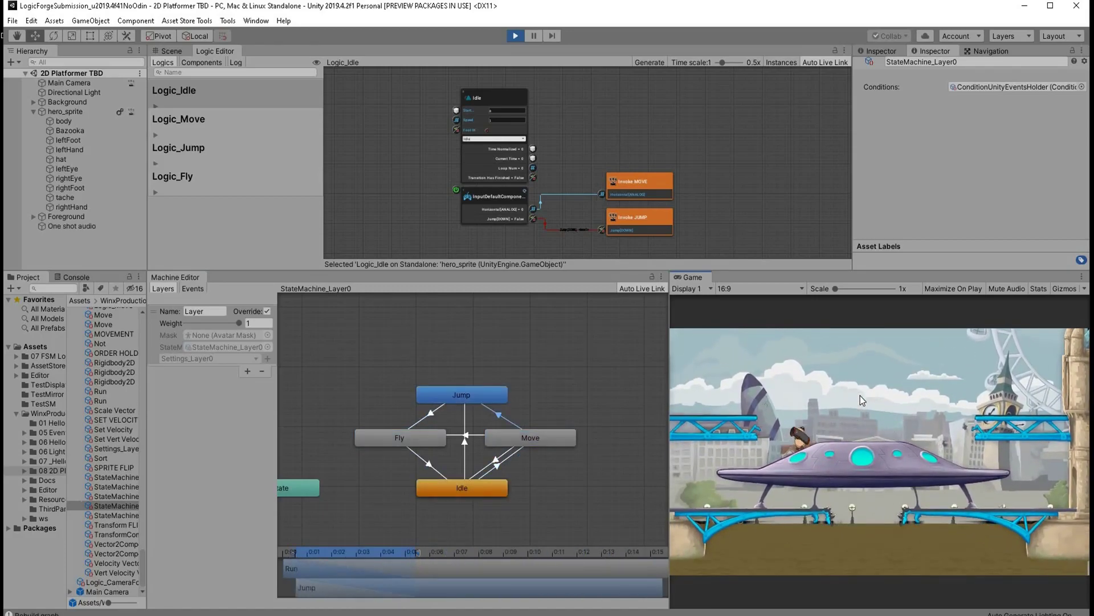
pyautogui.press('Right')
pyautogui.press('space')
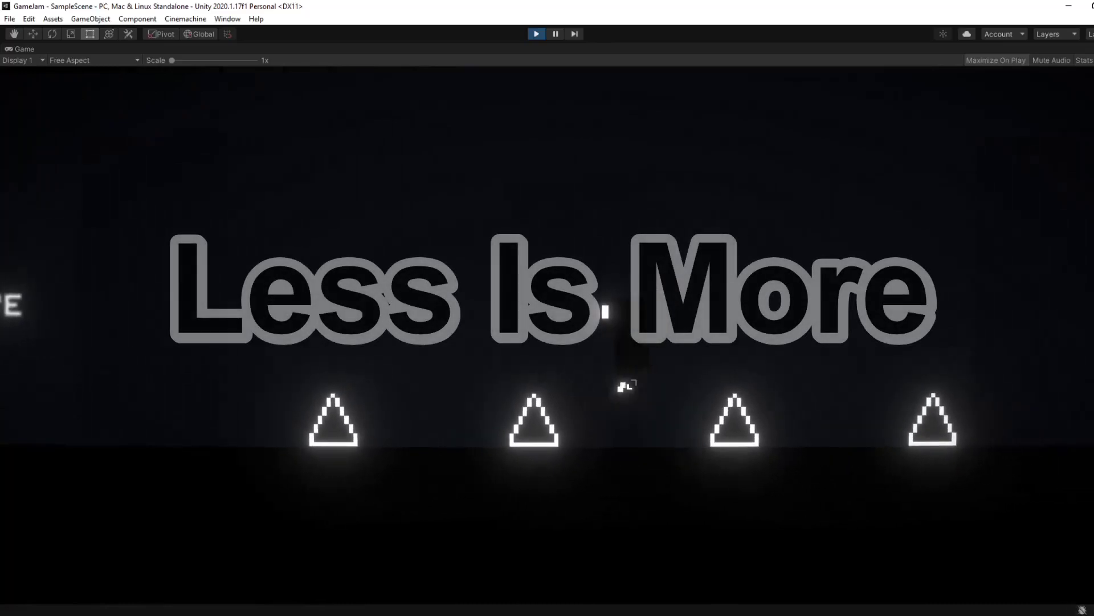
# Playtest the GameJam SampleScene by moving the character both ways and jumping over the row of triangular spikes.
pyautogui.press('d')
pyautogui.press('w')
pyautogui.press('a')
pyautogui.press('d')
pyautogui.press('w')
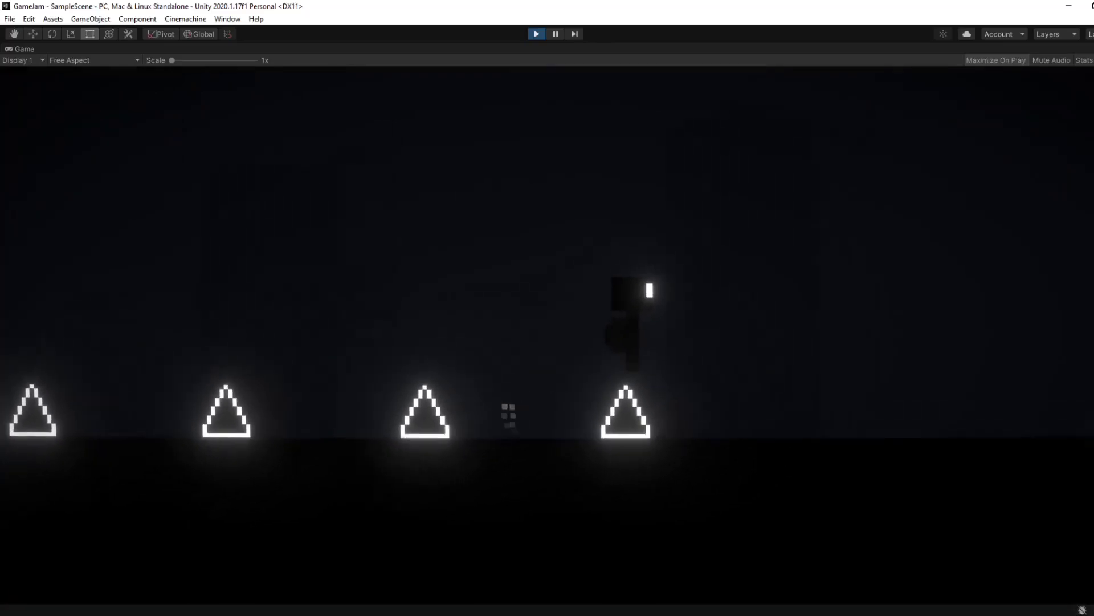
pyautogui.press('a')
pyautogui.press('a')
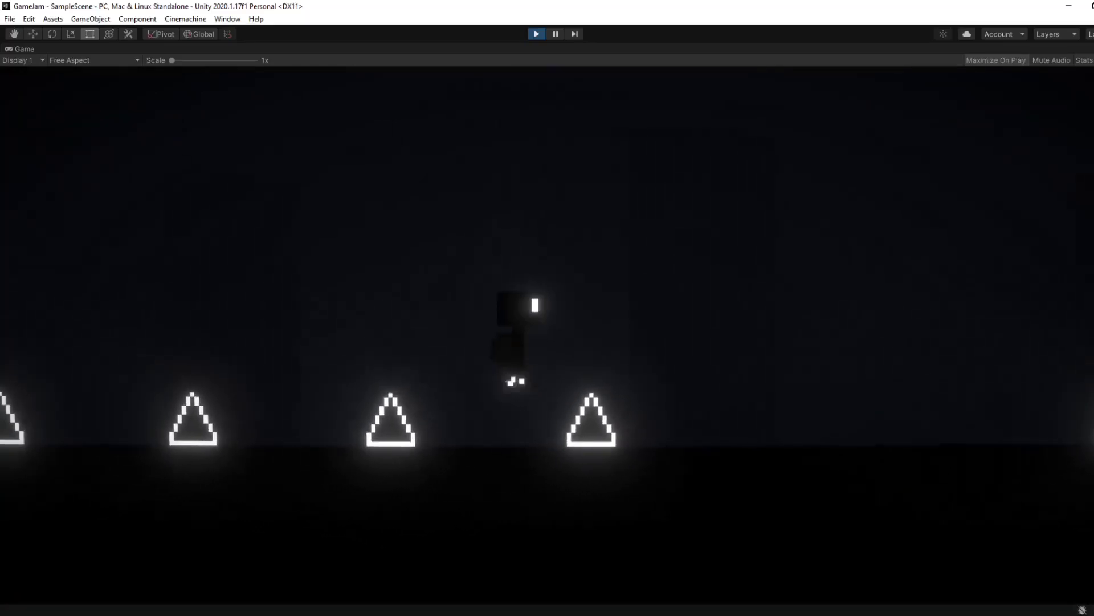
pyautogui.press('a')
pyautogui.press('w')
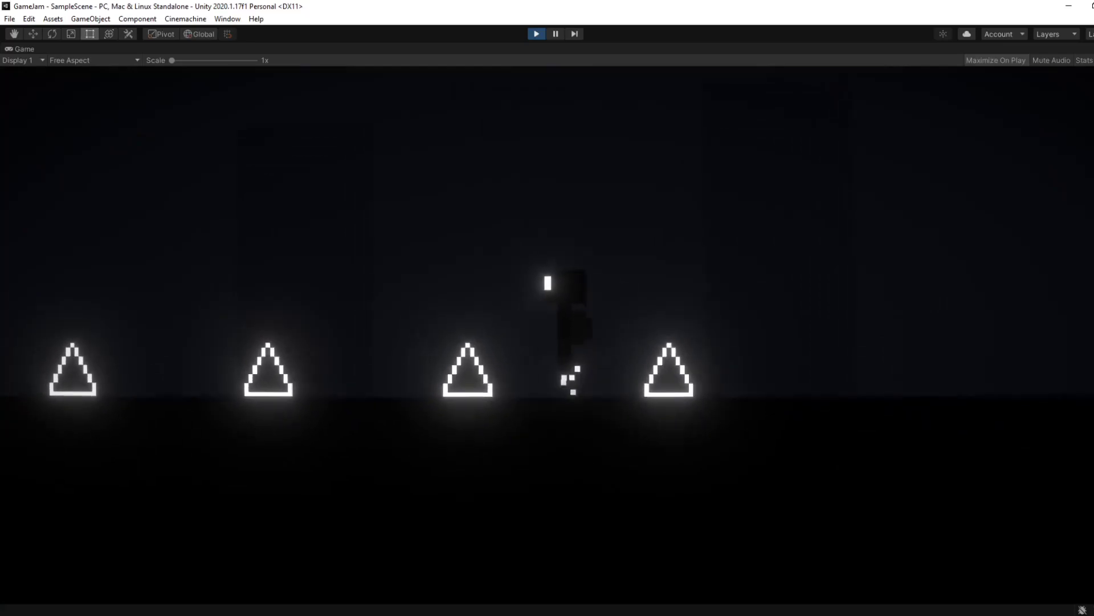
pyautogui.press('a')
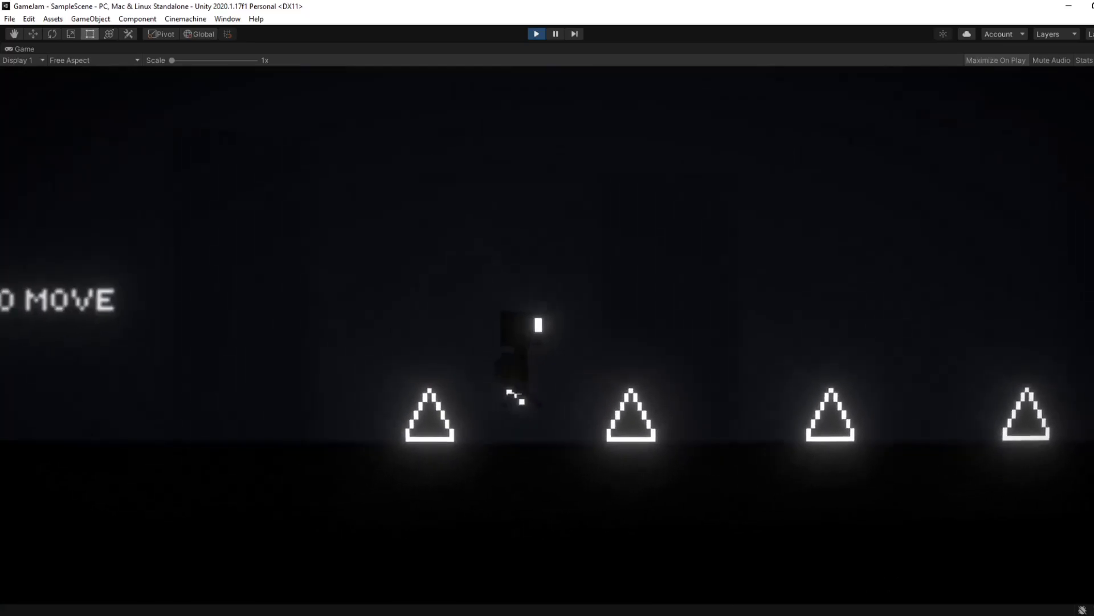
pyautogui.press('d')
pyautogui.press('w')
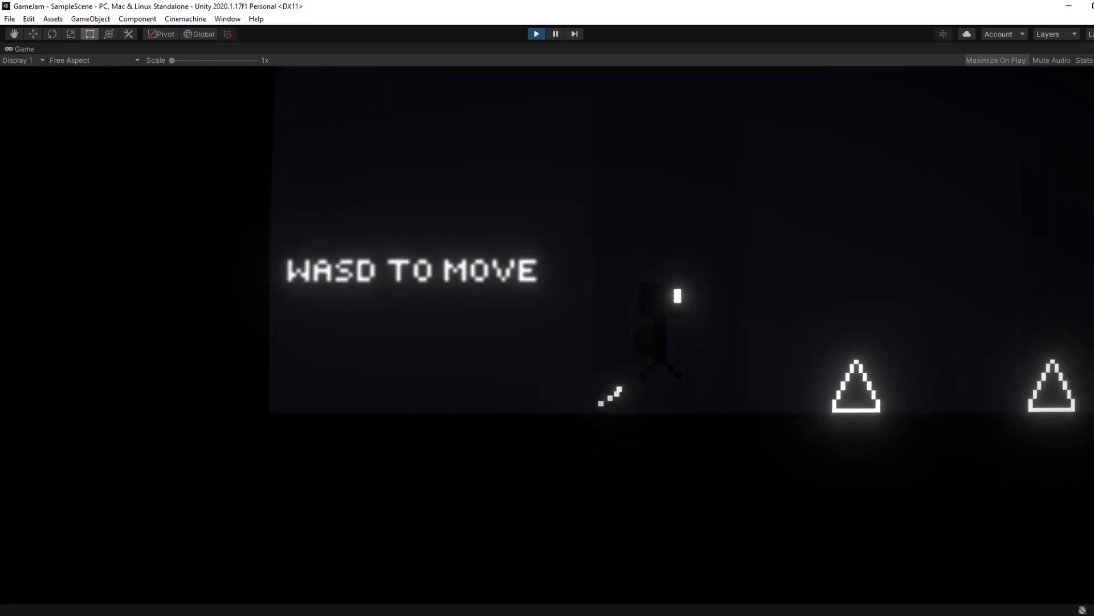
# Walk the character back and forth beside the WASD TO MOVE text to check its movement.
pyautogui.press('a')
pyautogui.press('d')
pyautogui.press('a')
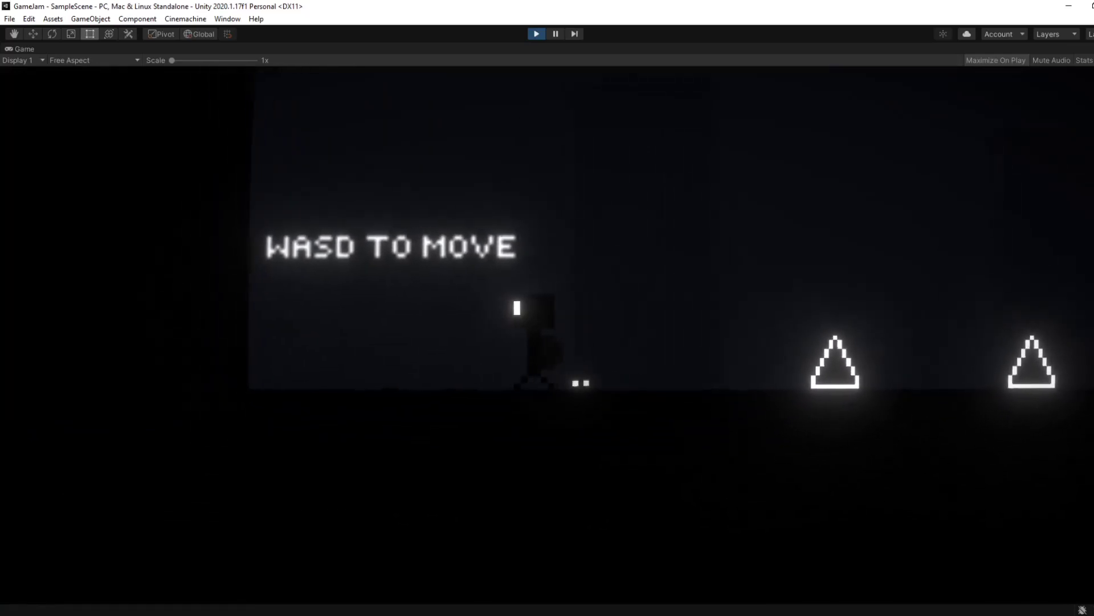
pyautogui.press('d')
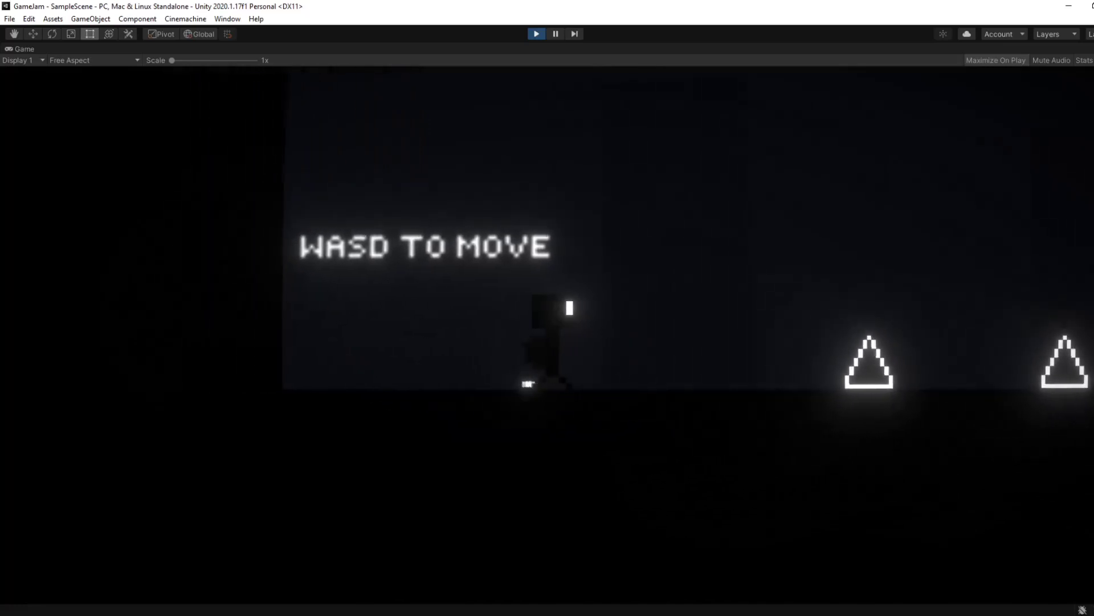
pyautogui.press('d')
pyautogui.press('a')
pyautogui.press('d')
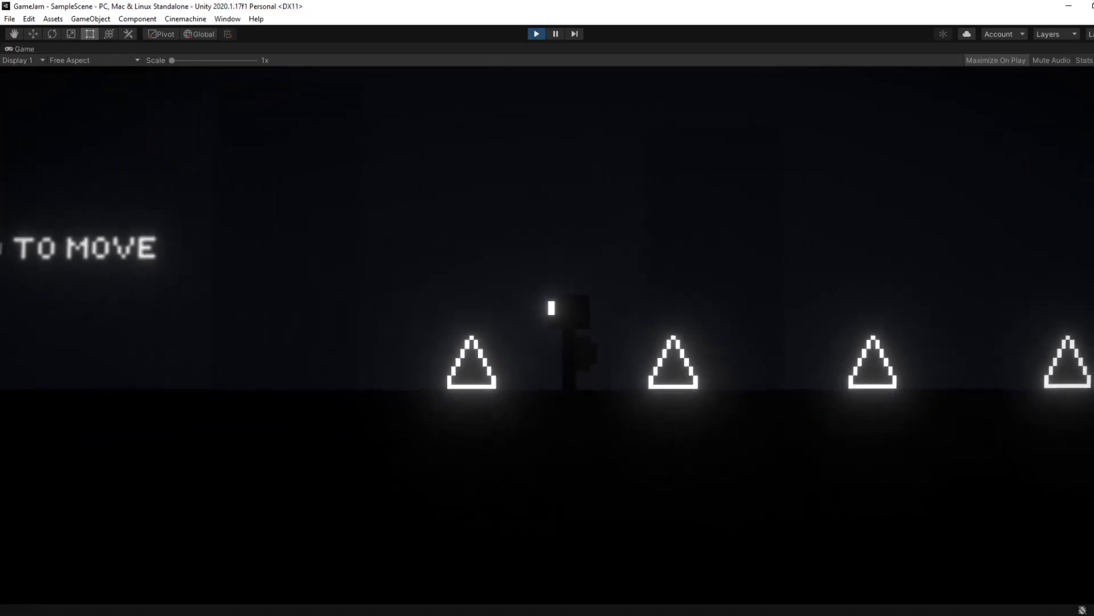
# Move the character across the row of spikes, turning back and jumping to test the obstacles.
pyautogui.press('d')
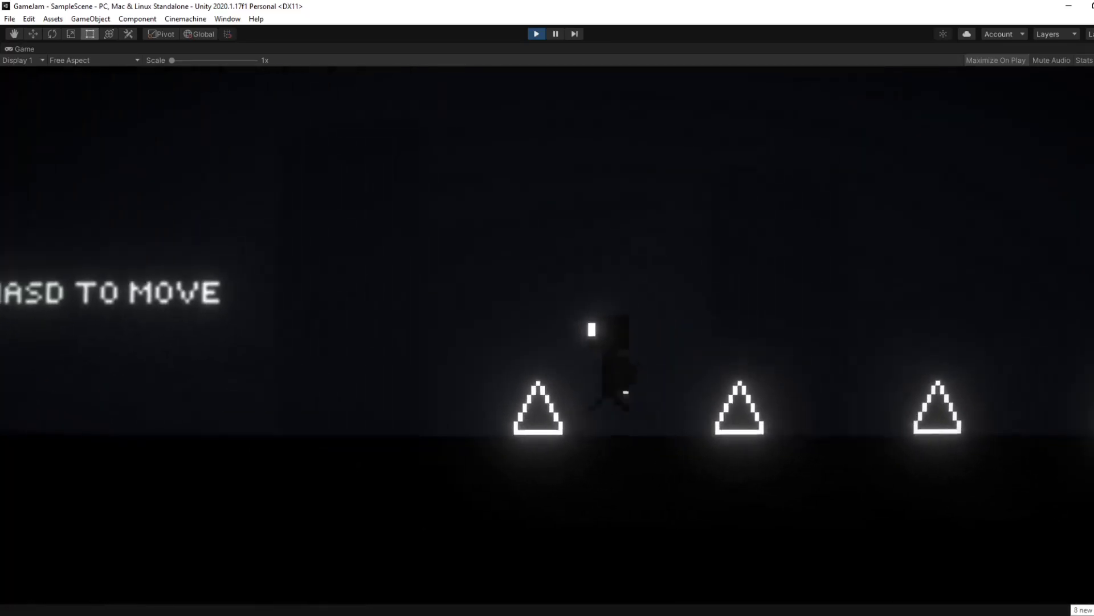
pyautogui.press('d')
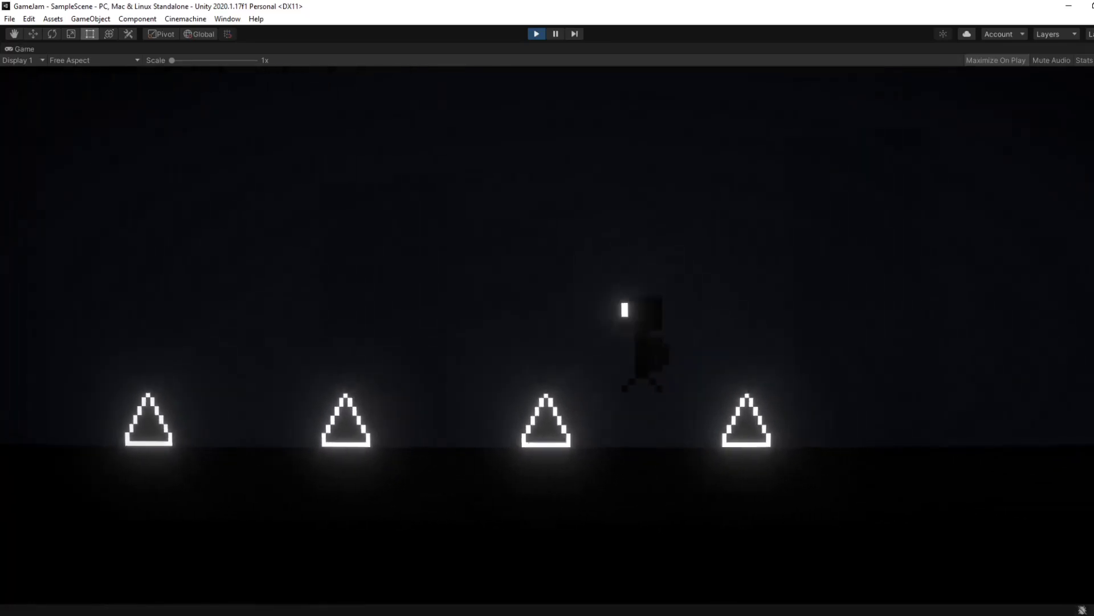
pyautogui.press('d')
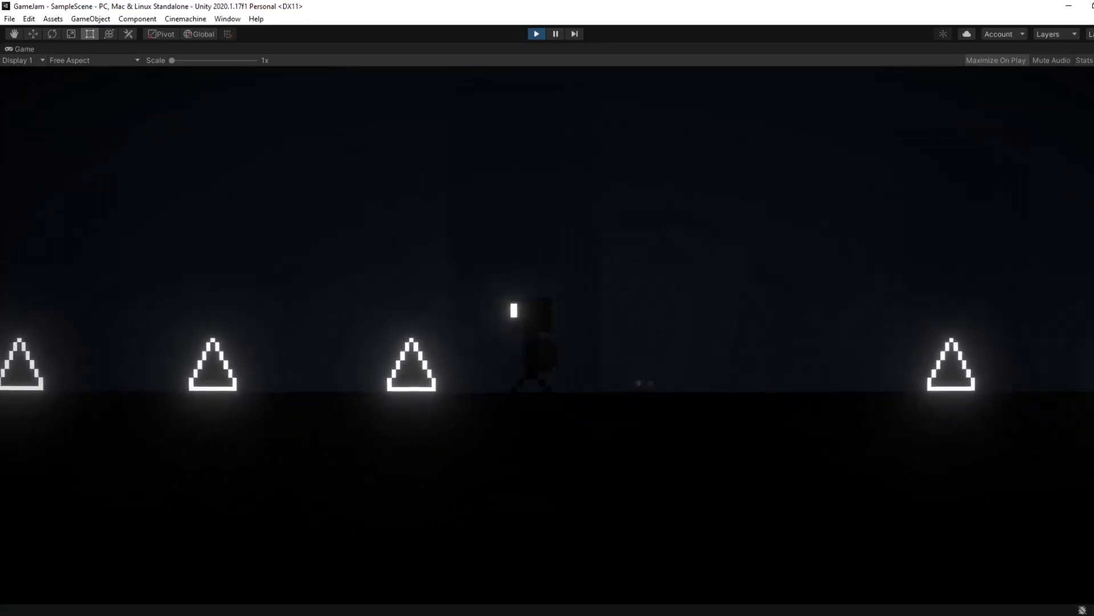
pyautogui.press('a')
pyautogui.press('space')
pyautogui.press('d')
pyautogui.press('a')
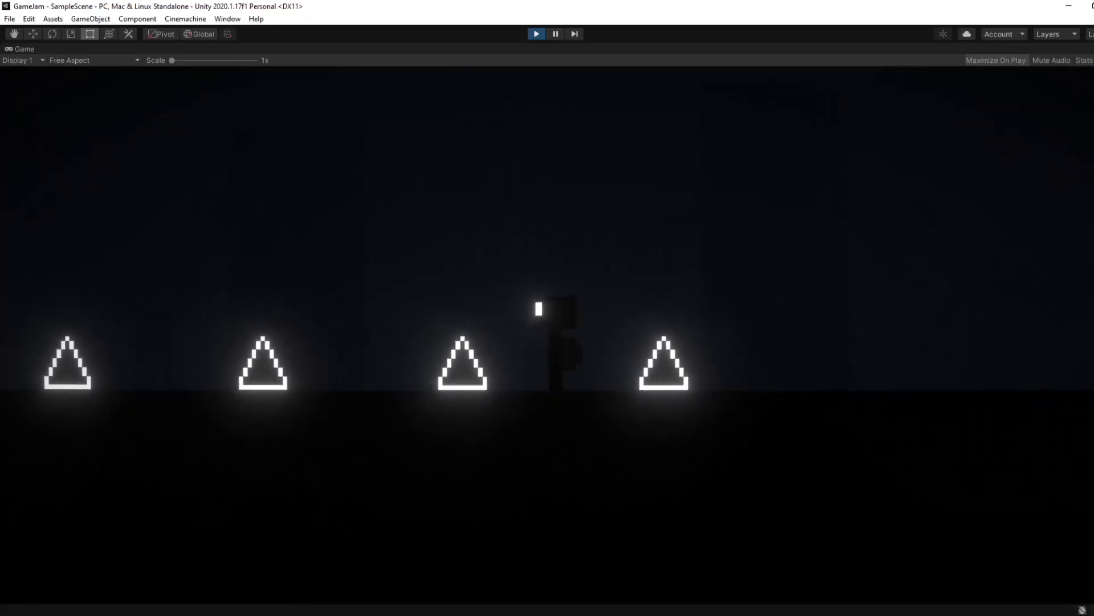
pyautogui.press('space')
pyautogui.press('a')
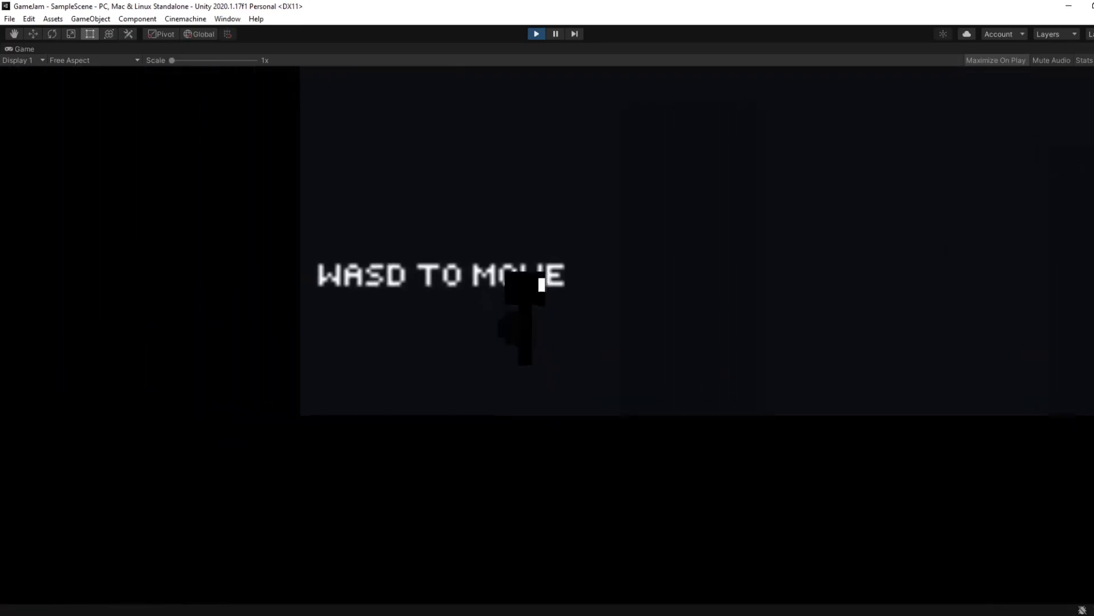
# Move and jump the character around the WASD TO MOVE text in the spike-free area, facing both directions.
pyautogui.press('space')
pyautogui.press('a')
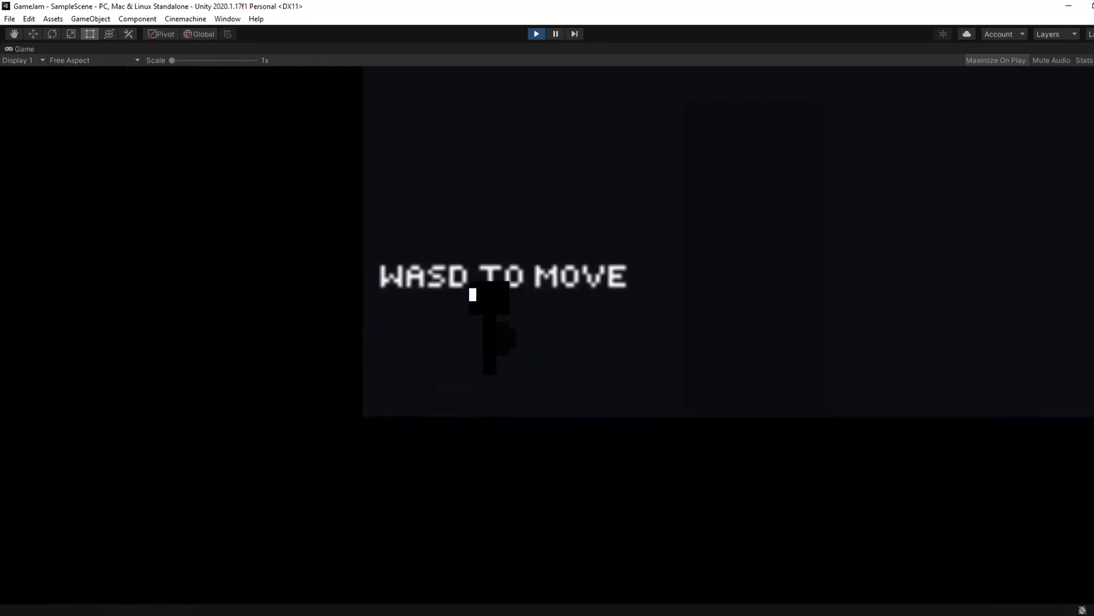
pyautogui.press('d')
pyautogui.press('space')
pyautogui.press('a')
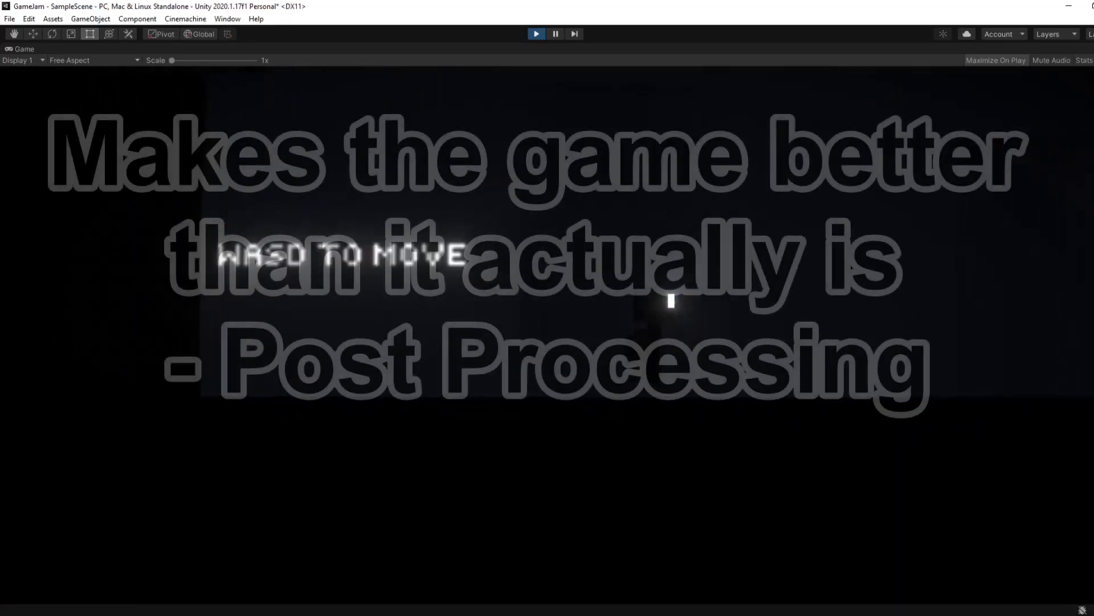
pyautogui.press('a')
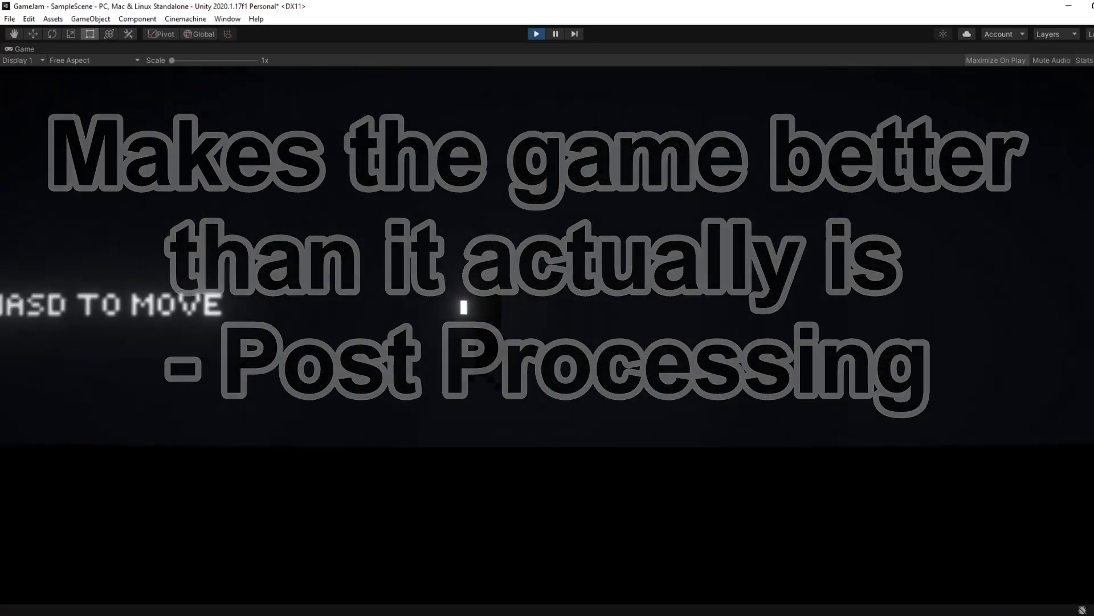
pyautogui.press('d')
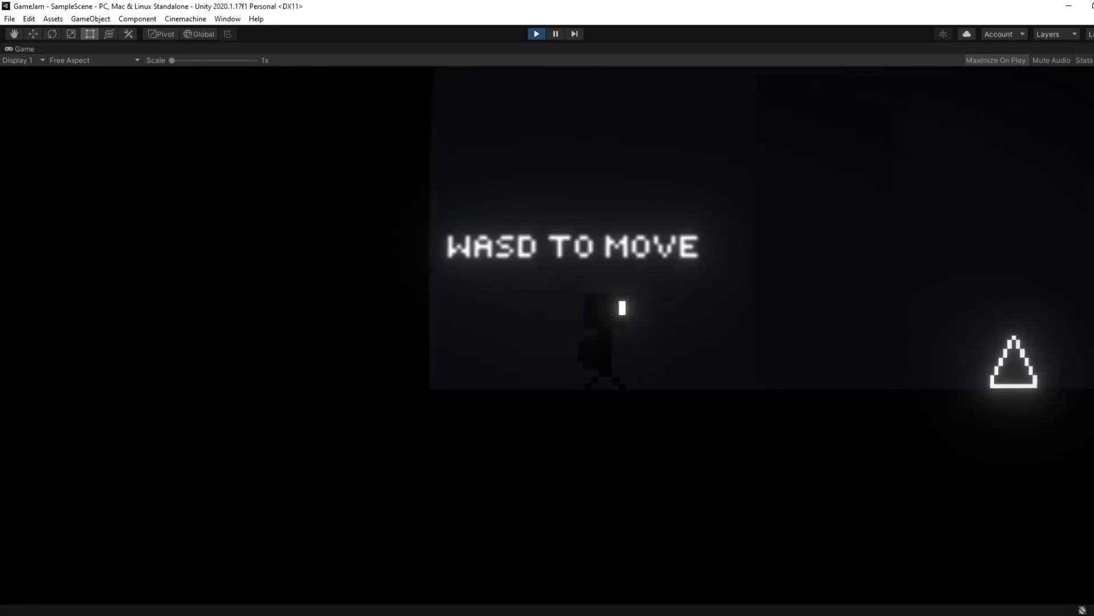
# Walk the character between the WASD TO MOVE text and the first spikes, reversing direction several times.
pyautogui.press('d')
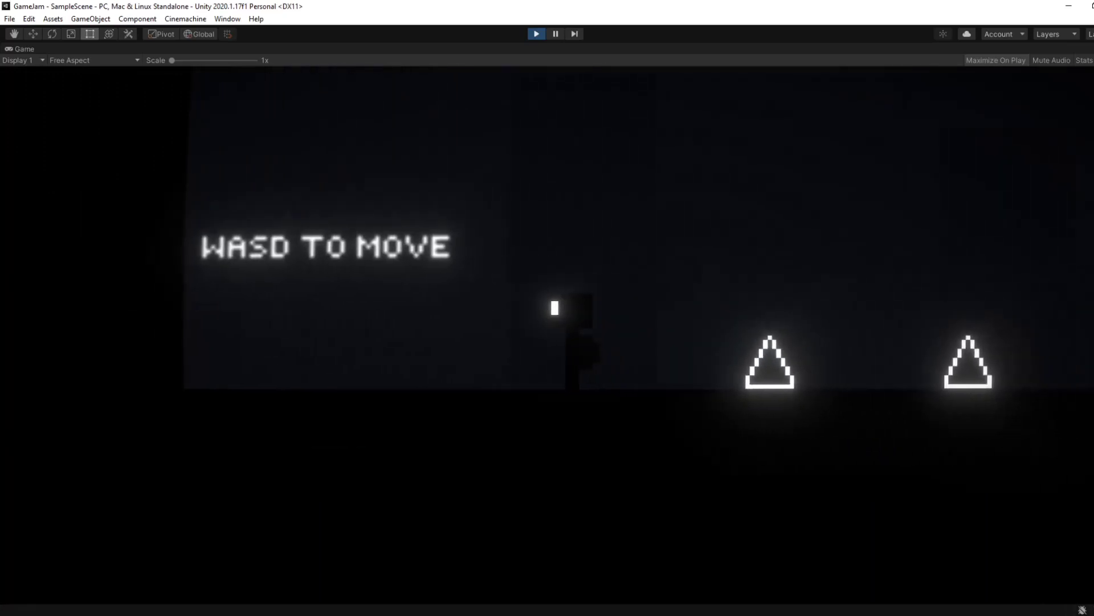
pyautogui.press('a')
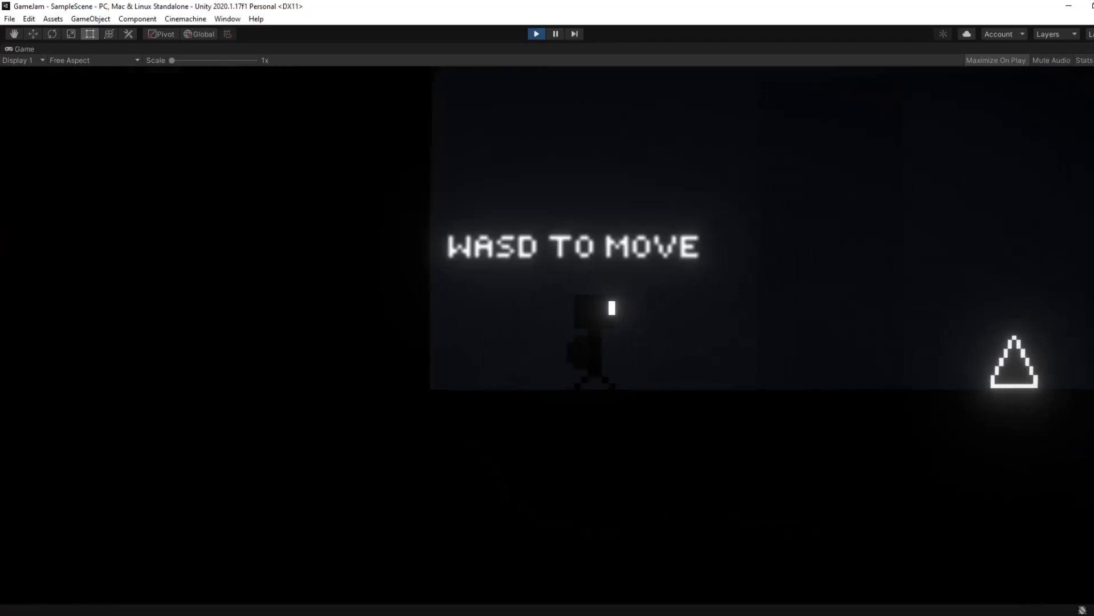
pyautogui.press('d')
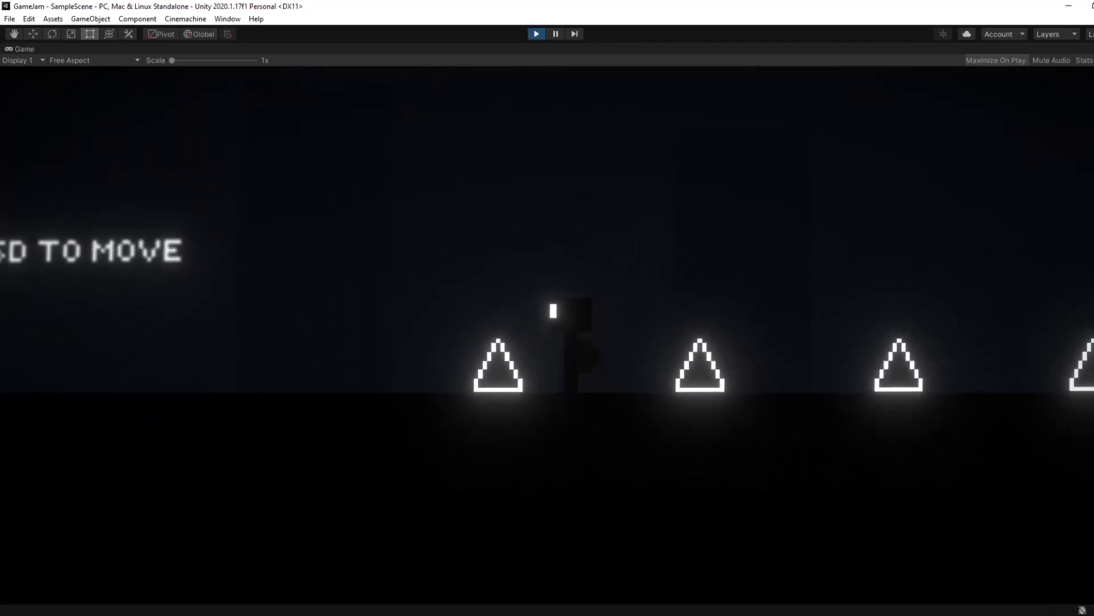
pyautogui.press('a')
pyautogui.press('d')
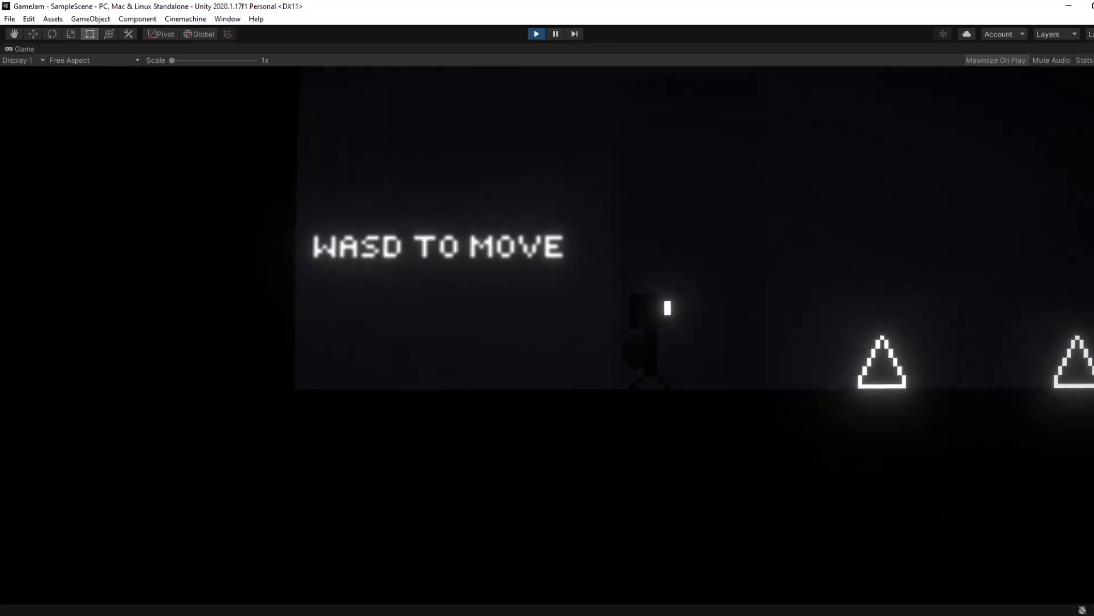
# Touch the white cube below the TOUCH THE CUBE TO STORE ITEMS text, and jump the character back over the spikes.
pyautogui.press('d')
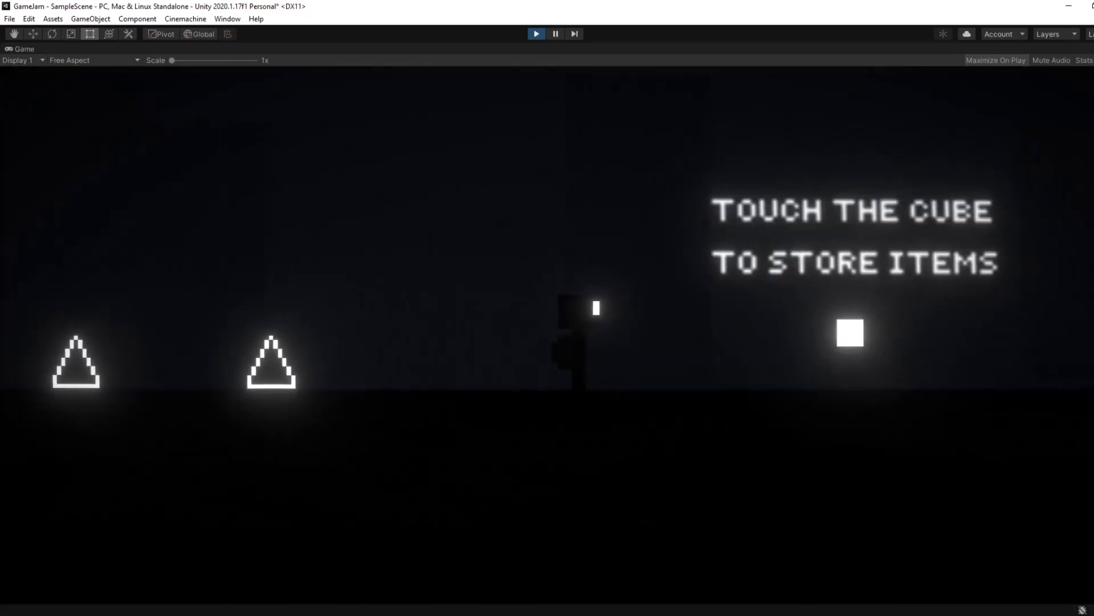
pyautogui.press('d')
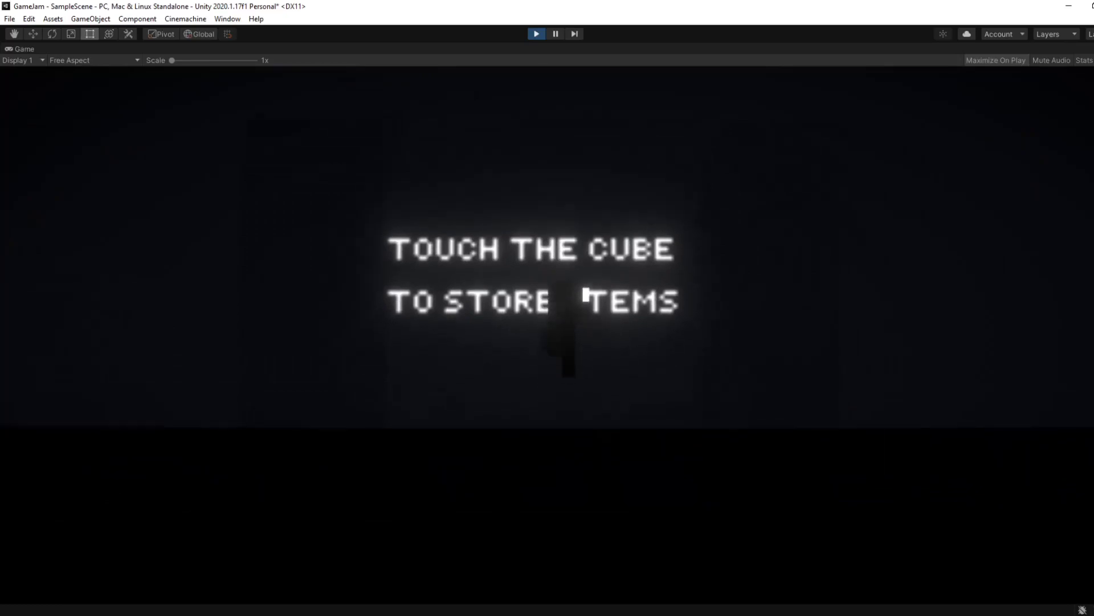
pyautogui.press('a')
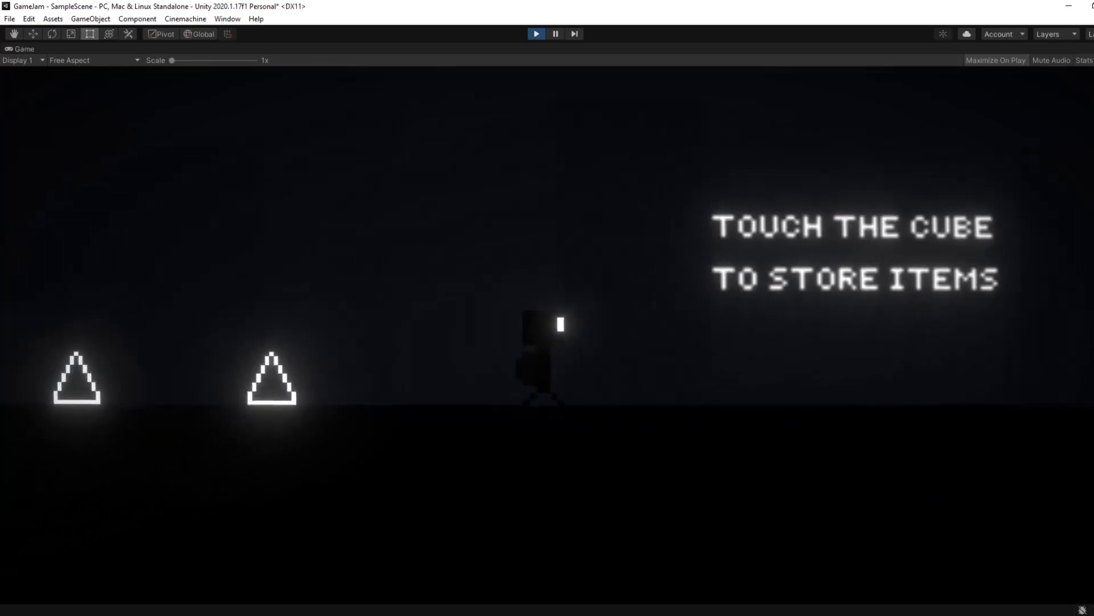
pyautogui.press('d')
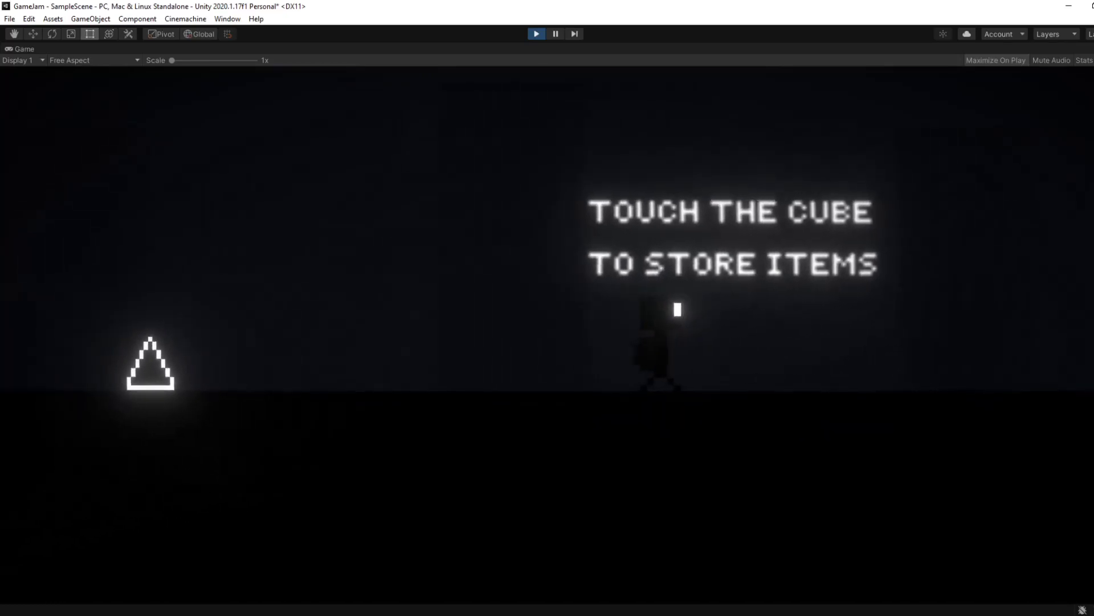
pyautogui.press('a')
pyautogui.press('space')
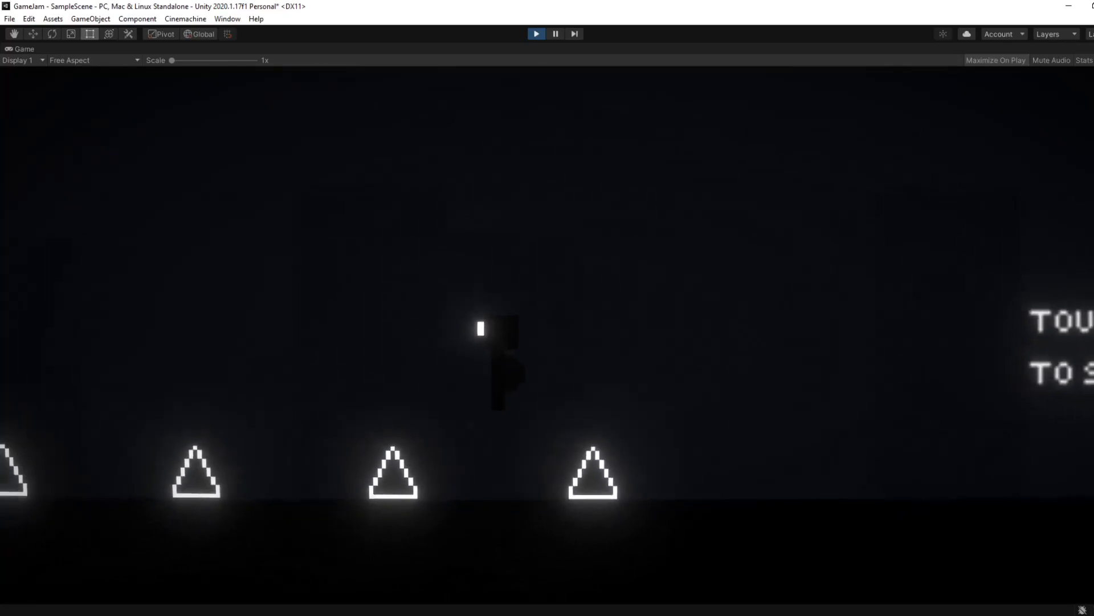
# Jump the character back and forth over the spikes before the cube text, and stop the playtest.
pyautogui.press('d')
pyautogui.press('a')
pyautogui.press('space')
pyautogui.press('d')
pyautogui.hotkey('ctrl', 'p')
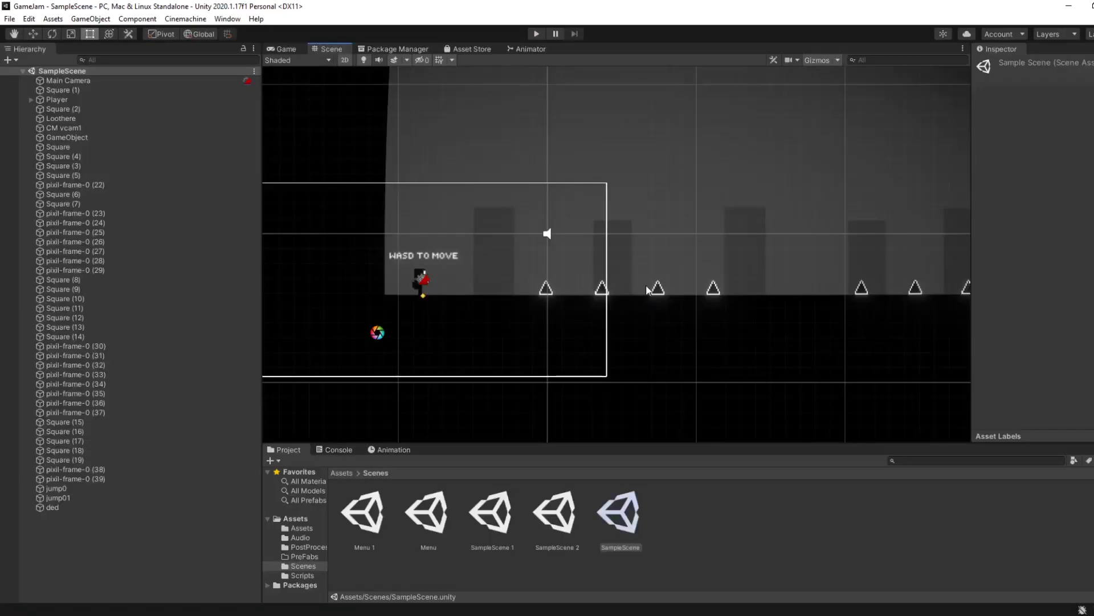
# Look over the SampleScene level around the spikes, ground blocks and item-storing cube, and save the scene.
pyautogui.moveTo(584, 272); pyautogui.dragTo(702, 237, button='middle')
pyautogui.click(702, 237)
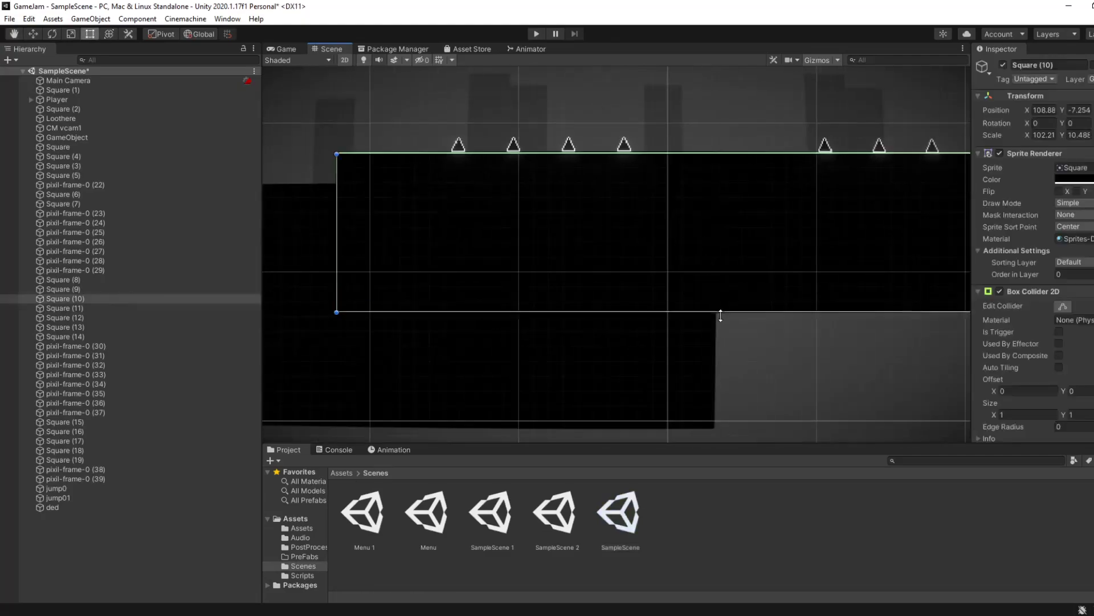
pyautogui.click(723, 349)
pyautogui.moveTo(580, 275); pyautogui.dragTo(967, 337, button='middle')
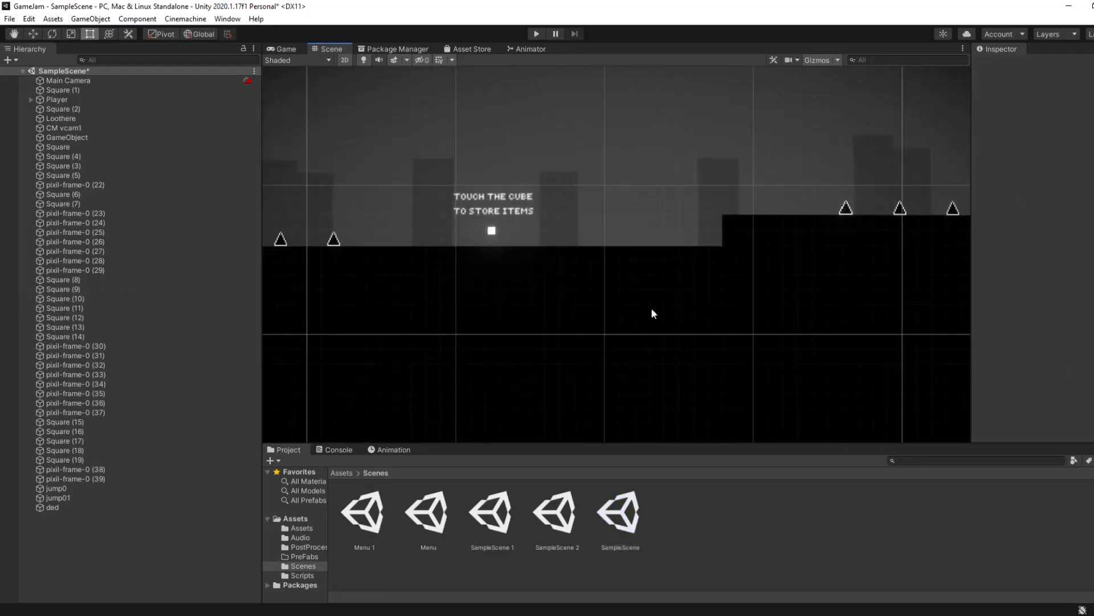
pyautogui.moveTo(476, 306); pyautogui.dragTo(895, 365, button='middle')
pyautogui.moveTo(455, 340); pyautogui.dragTo(701, 341, button='middle')
pyautogui.moveTo(530, 331); pyautogui.dragTo(468, 298, button='middle')
pyautogui.hotkey('ctrl', 's')
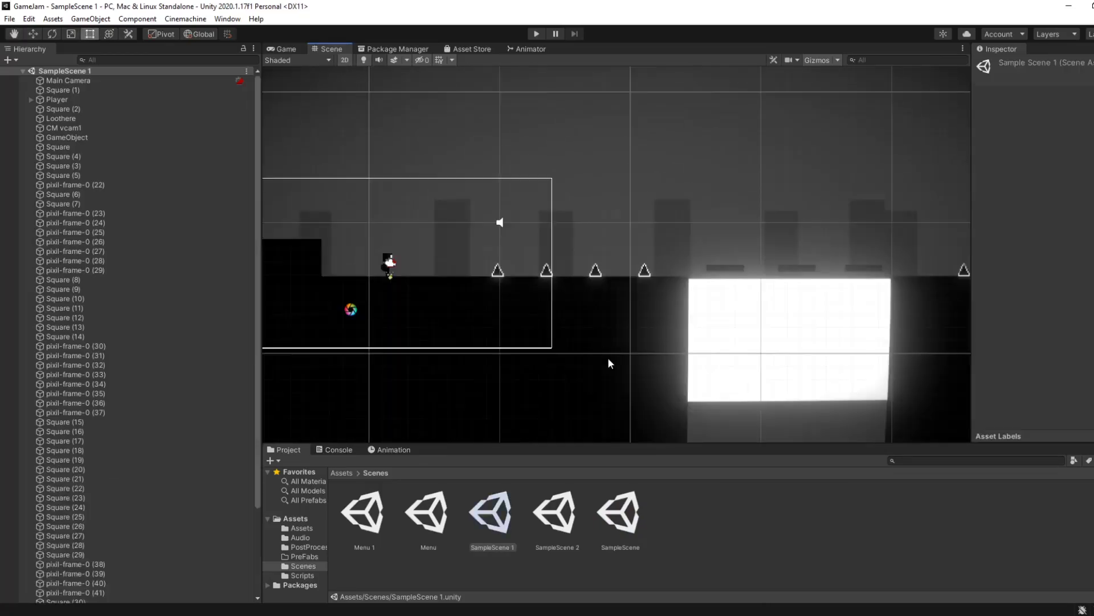
# Examine the SampleScene 1 layout around the spikes and the glowing white block Square (21) in the pit.
pyautogui.moveTo(608, 363); pyautogui.dragTo(731, 353, button='middle')
pyautogui.moveTo(906, 351); pyautogui.dragTo(589, 282, button='middle')
pyautogui.click(765, 337)
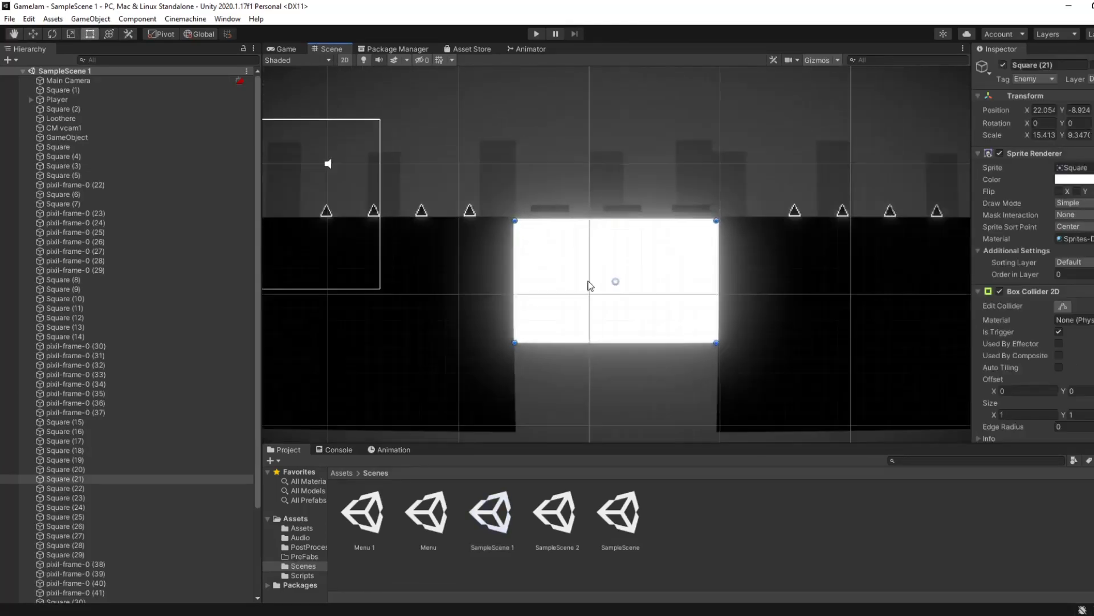
pyautogui.click(606, 151)
pyautogui.moveTo(613, 169); pyautogui.dragTo(652, 187, button='middle')
pyautogui.moveTo(577, 194); pyautogui.dragTo(613, 217, button='middle')
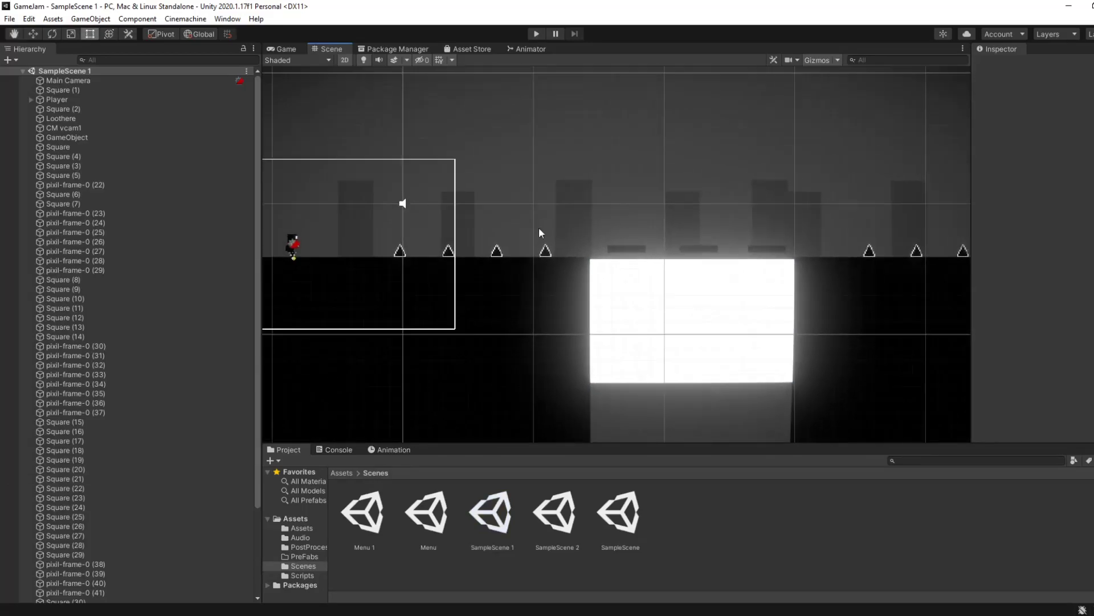
# Stretch the lower edge of the glowing white block in the pit downward.
pyautogui.click(602, 283)
pyautogui.moveTo(647, 382); pyautogui.dragTo(650, 424)
pyautogui.moveTo(651, 422); pyautogui.dragTo(656, 318, button='middle')
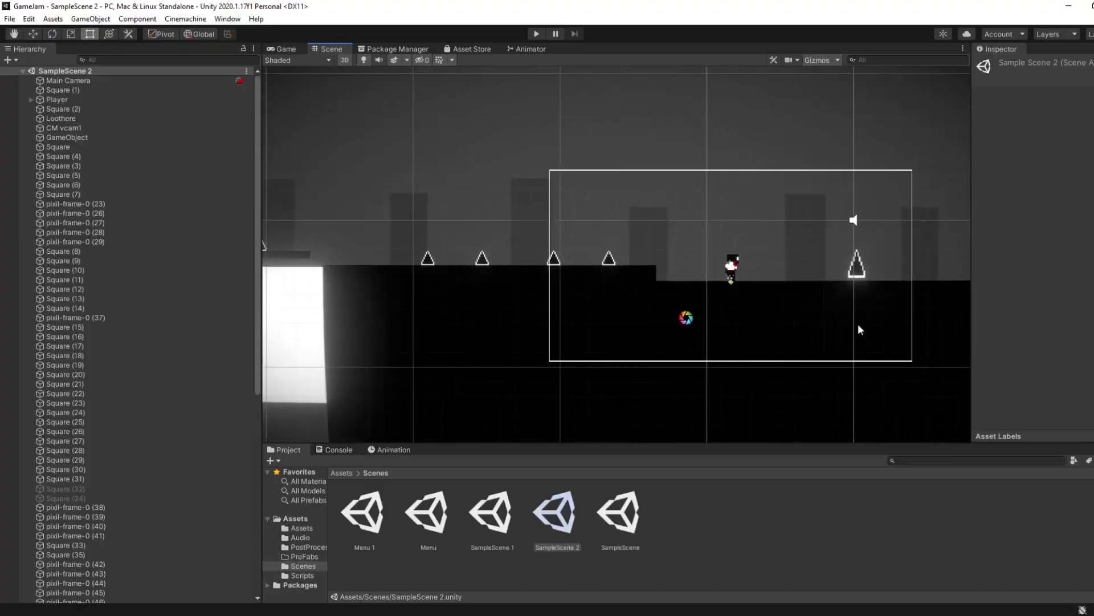
# Examine the SampleScene 2 layout around the player, the tall spike and the nearby white pit block.
pyautogui.moveTo(397, 206); pyautogui.dragTo(635, 298)
pyautogui.scroll(1, 635, 297)
pyautogui.moveTo(635, 297); pyautogui.dragTo(476, 284, button='middle')
pyautogui.click(606, 236)
pyautogui.moveTo(606, 236); pyautogui.dragTo(459, 211, button='middle')
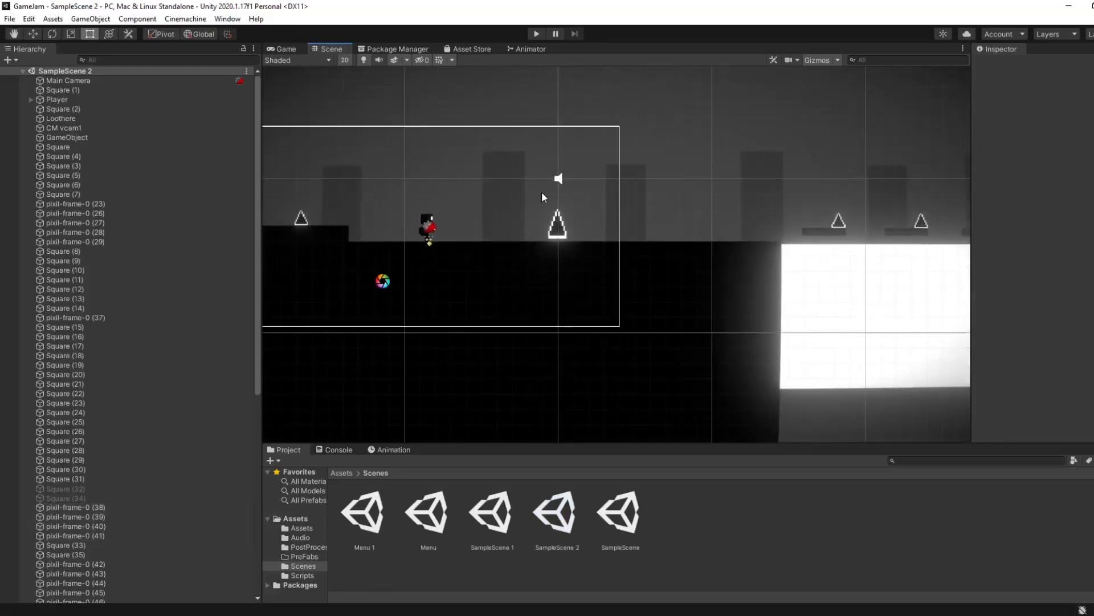
pyautogui.moveTo(608, 264); pyautogui.dragTo(609, 265)
pyautogui.click(447, 212)
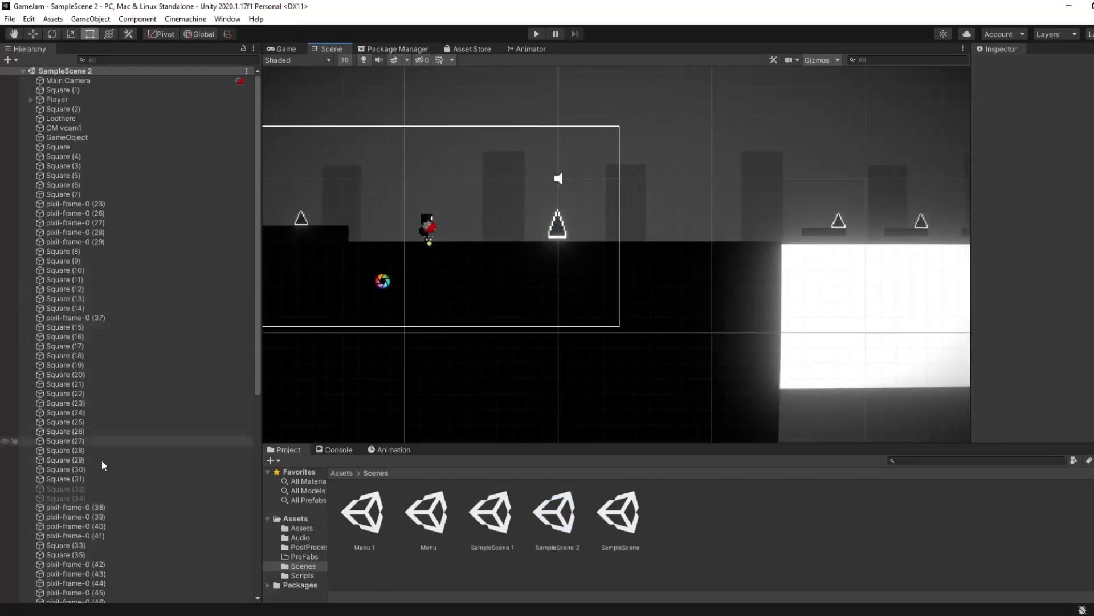
# Inspect the disabled objects Square (32) and Square (34), deselect them and save the scene.
pyautogui.click(110, 489)
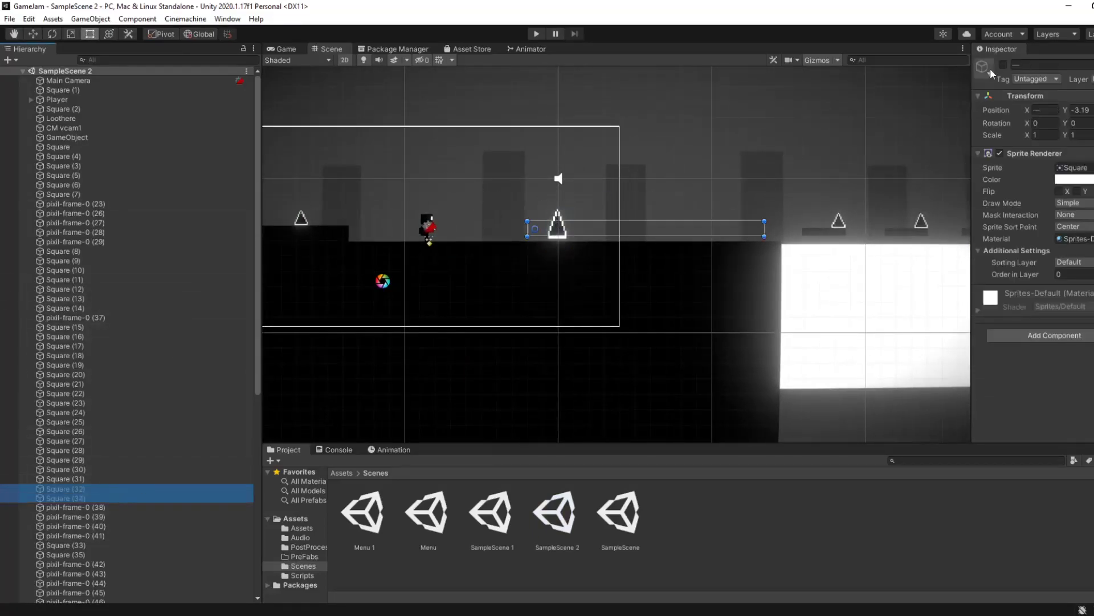
pyautogui.click(857, 150)
pyautogui.moveTo(787, 161); pyautogui.dragTo(695, 154, button='middle')
pyautogui.hotkey('ctrl', 's')
# Look over the rest of SampleScene 2, from the glowing pit to the cube, tall spikes and white door.
pyautogui.moveTo(740, 205); pyautogui.dragTo(591, 199, button='middle')
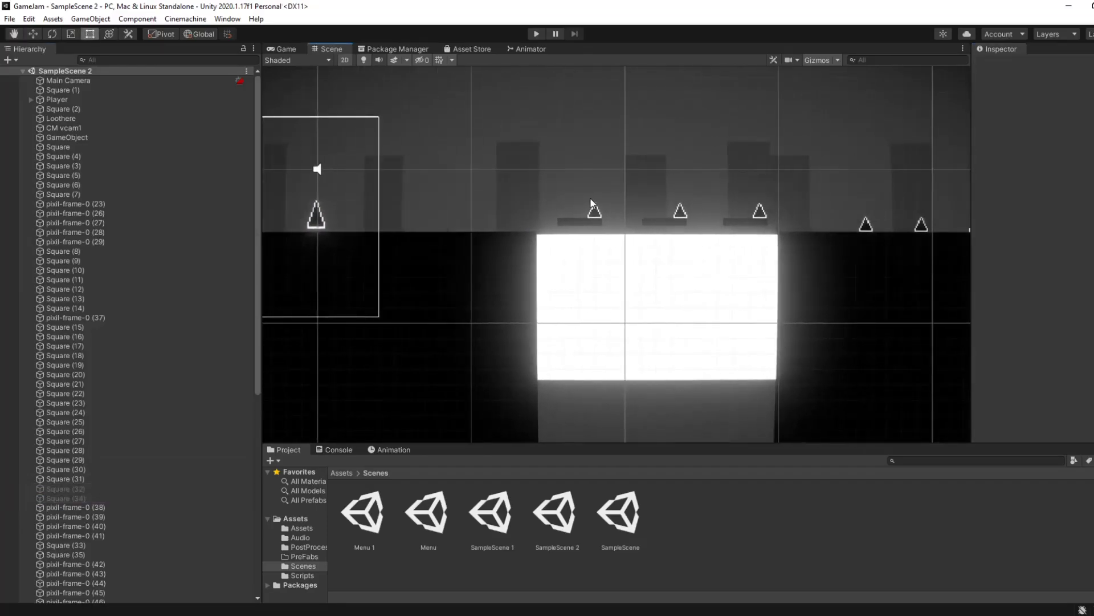
pyautogui.moveTo(839, 236); pyautogui.dragTo(587, 241, button='middle')
pyautogui.moveTo(713, 269); pyautogui.dragTo(370, 364, button='middle')
pyautogui.moveTo(615, 296); pyautogui.dragTo(446, 279, button='middle')
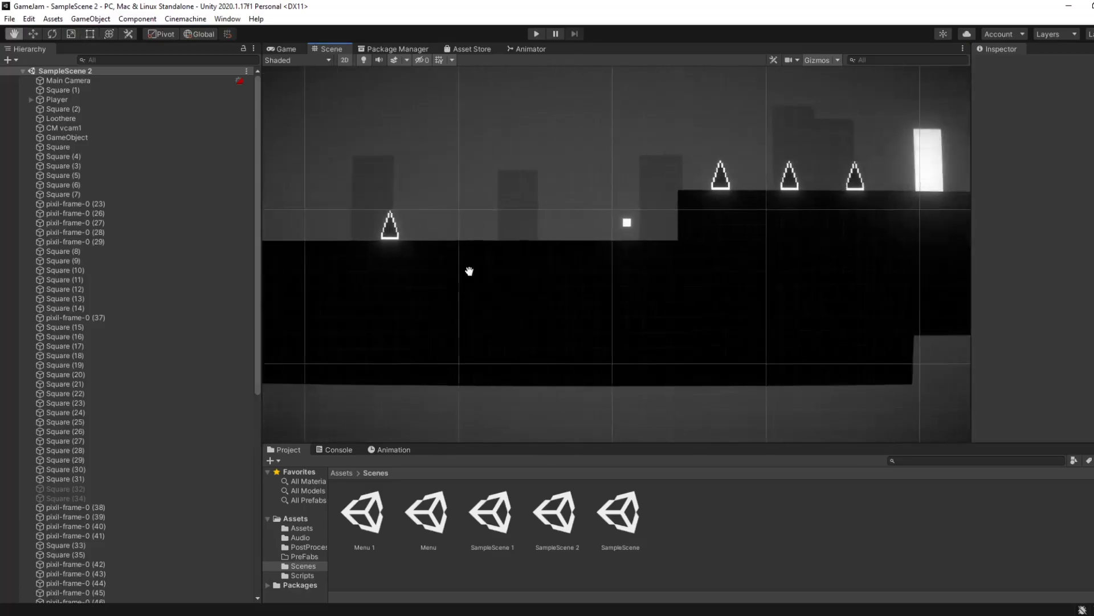
# Start a playtest of SampleScene and move and jump the character from the WASD TO MOVE text onto the spikes.
pyautogui.hotkey('ctrl', 'p')
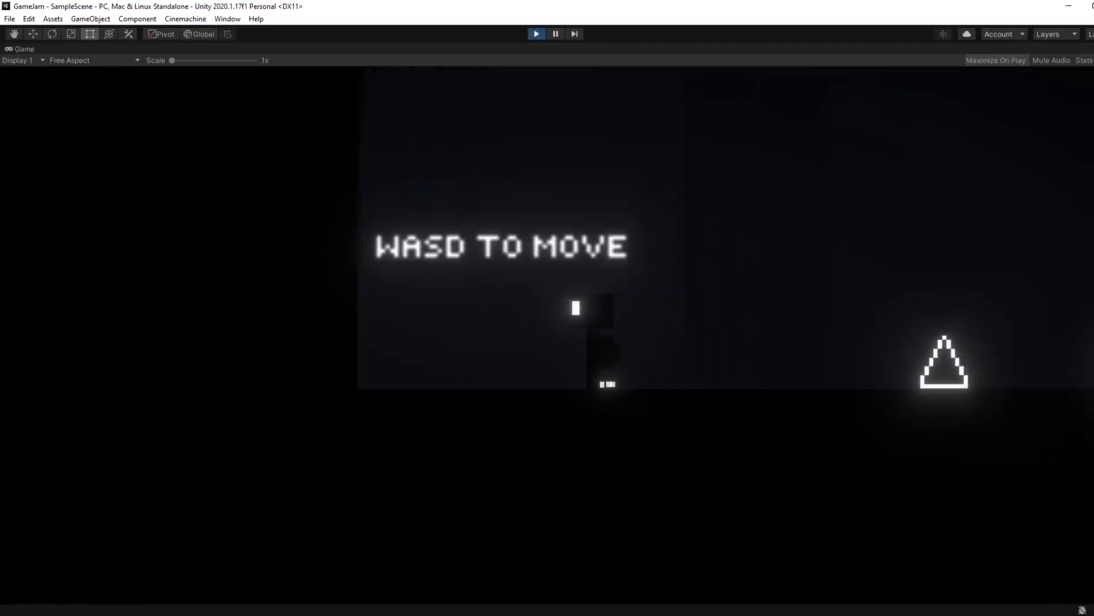
pyautogui.press('d')
pyautogui.press('a')
pyautogui.press('space')
pyautogui.press('d')
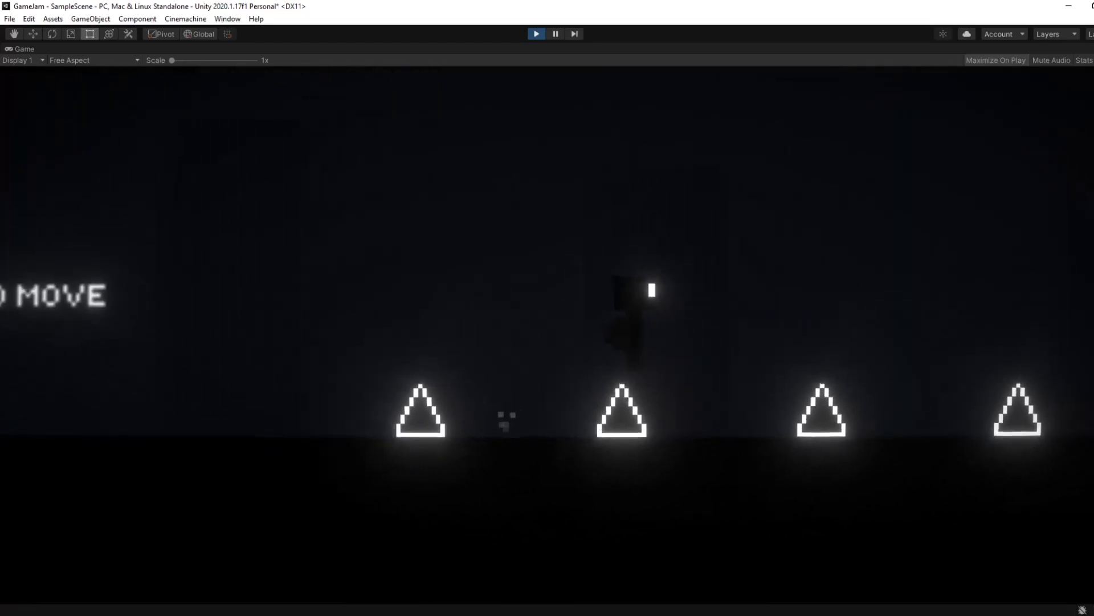
# Take the character across the rows of spikes toward the TOUCH THE CUBE TO STORE ITEMS text.
pyautogui.press('d')
pyautogui.press('d')
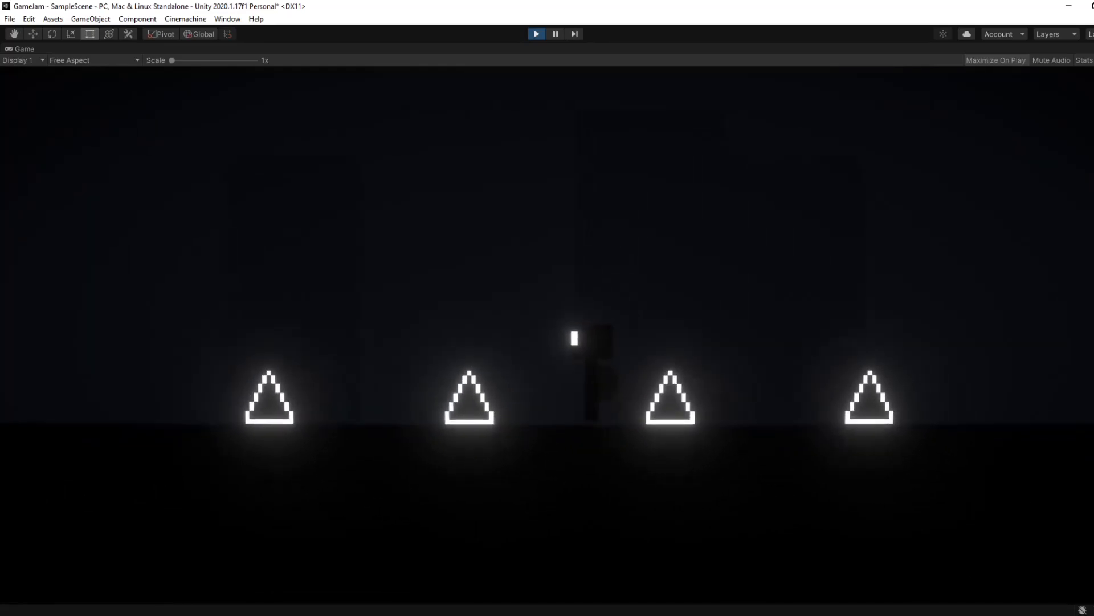
pyautogui.press('d')
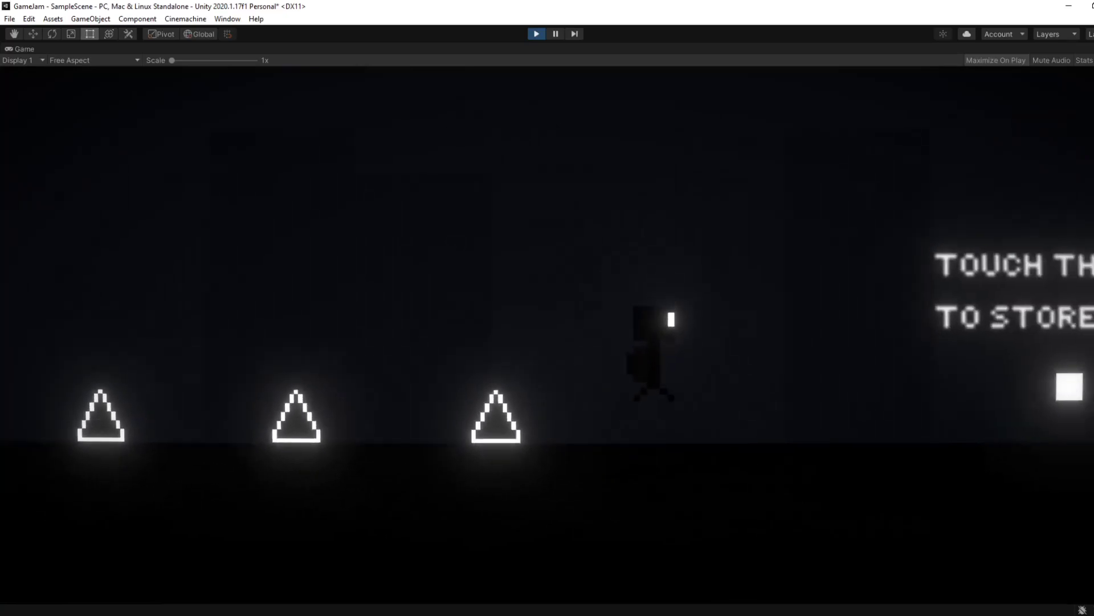
pyautogui.press('d')
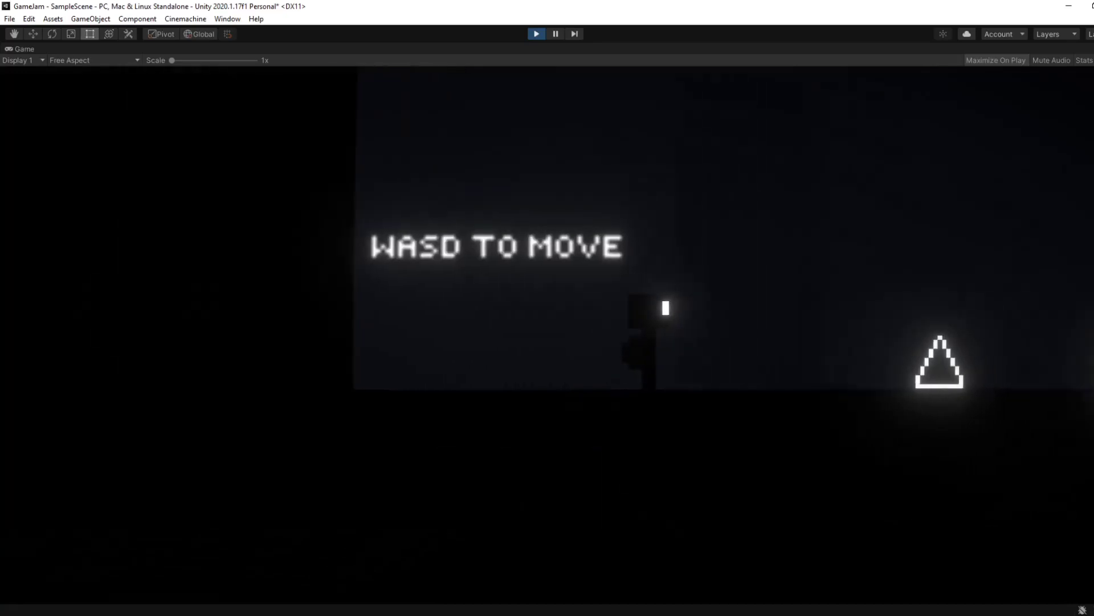
# Turn the character around beside the WASD TO MOVE text and run it over the first spikes.
pyautogui.press('a')
pyautogui.press('d')
pyautogui.press('d')
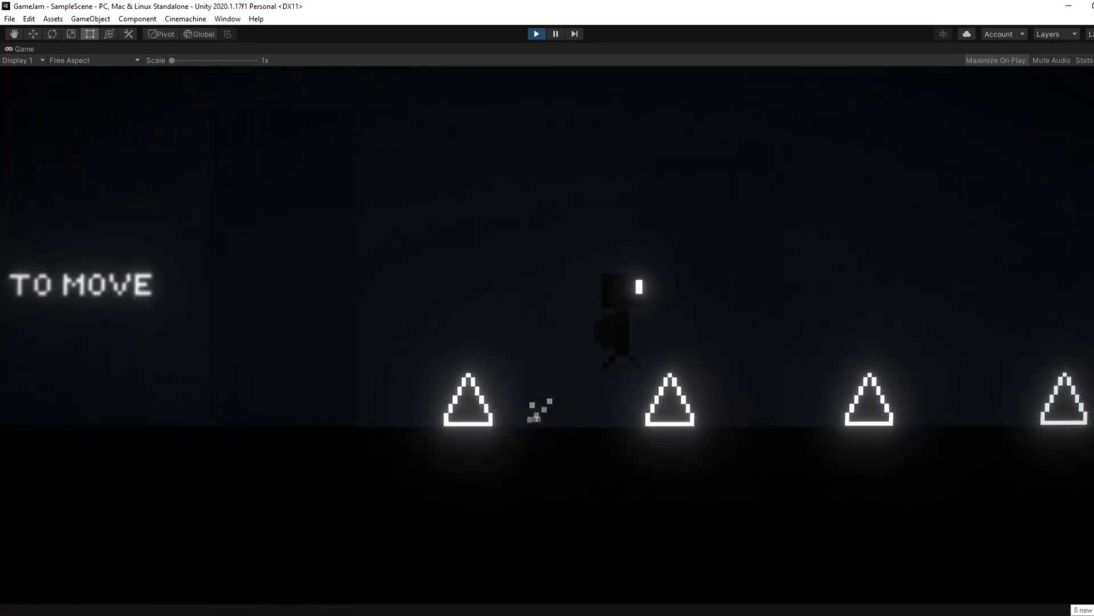
pyautogui.press('d')
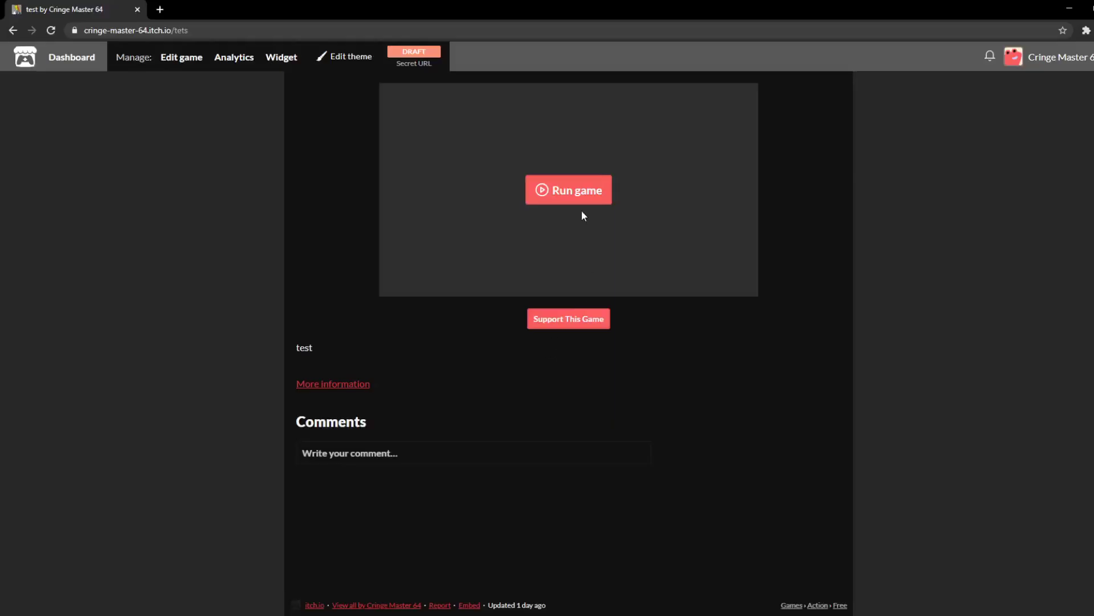
# Switch to the game's itch.io page in the browser and run the web build.
pyautogui.click(566, 190)
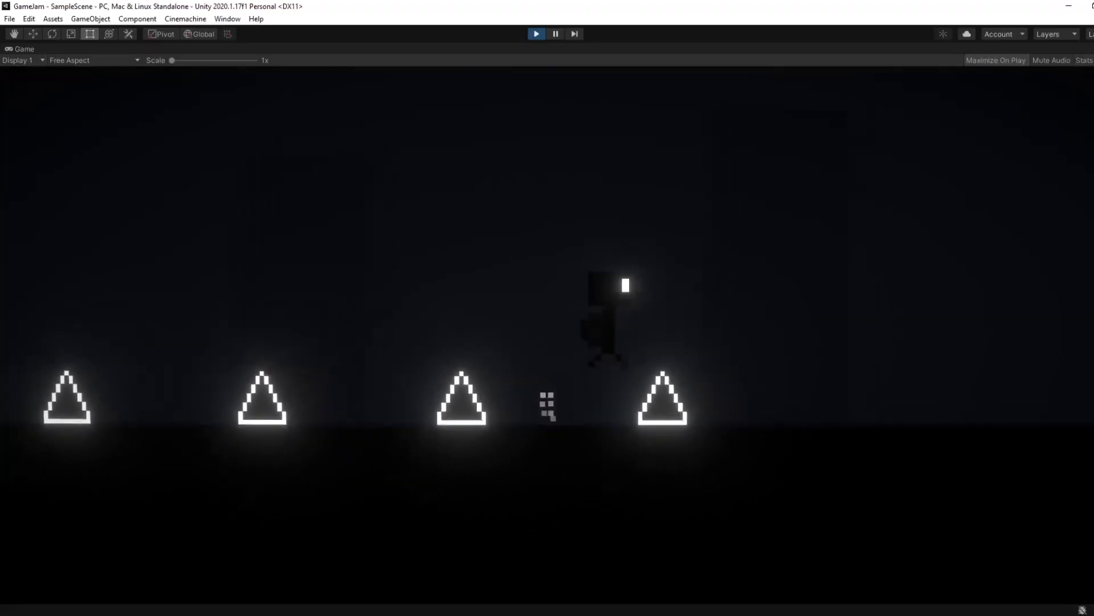
# Return to the Unity playtest and jump the character past the last spike of the row, reversing direction.
pyautogui.press('space')
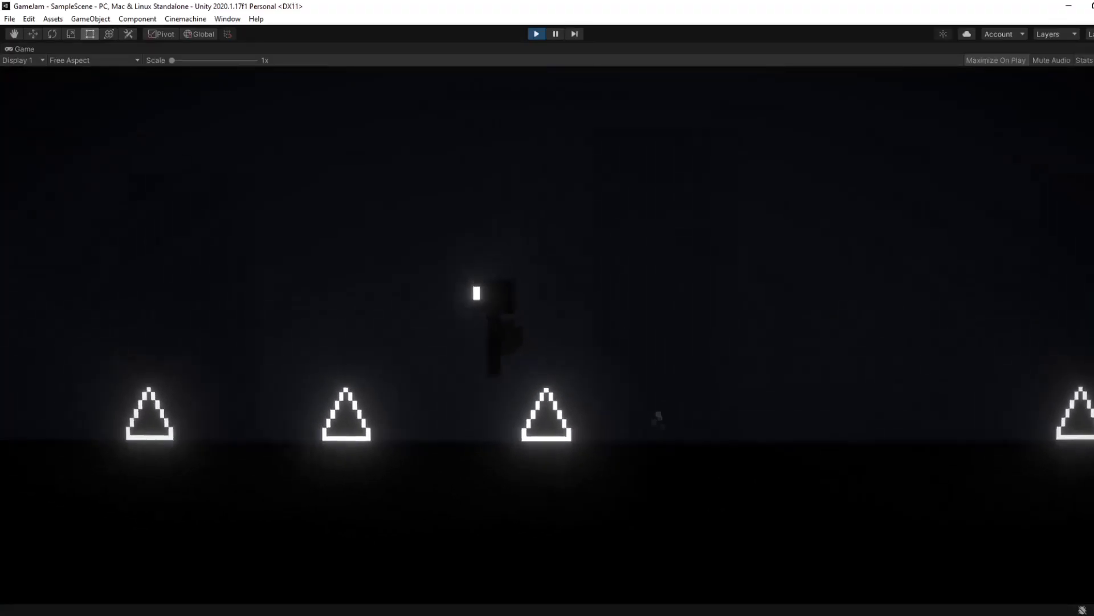
pyautogui.press('d')
pyautogui.press('a')
pyautogui.press('d')
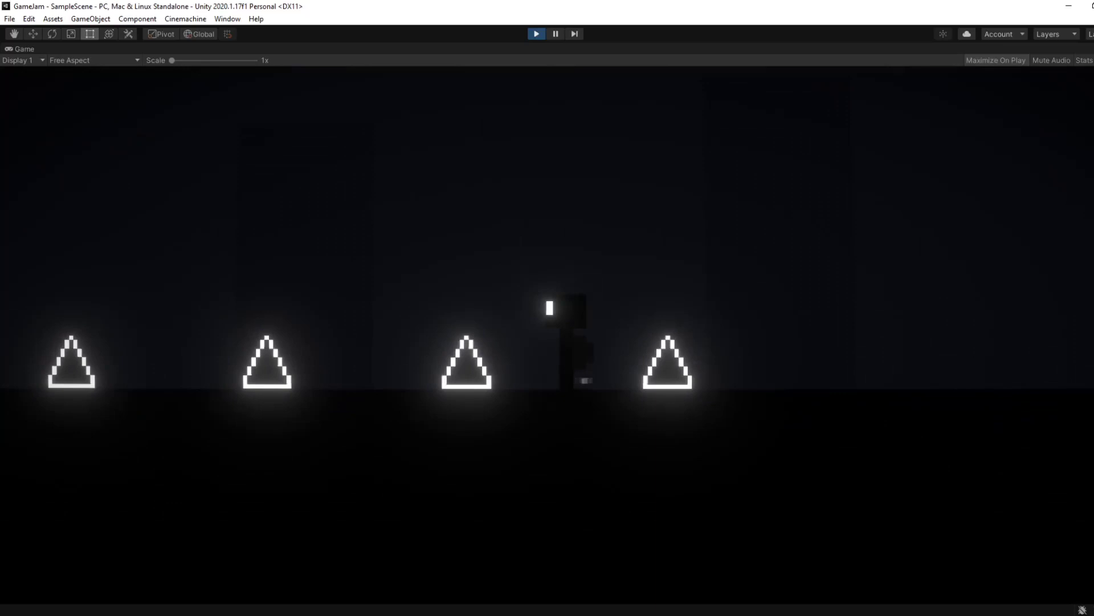
# Jump the character back over the four spikes, one gap at a time, to the WASD TO MOVE text.
pyautogui.press('space')
pyautogui.press('a')
pyautogui.press('space')
pyautogui.press('a')
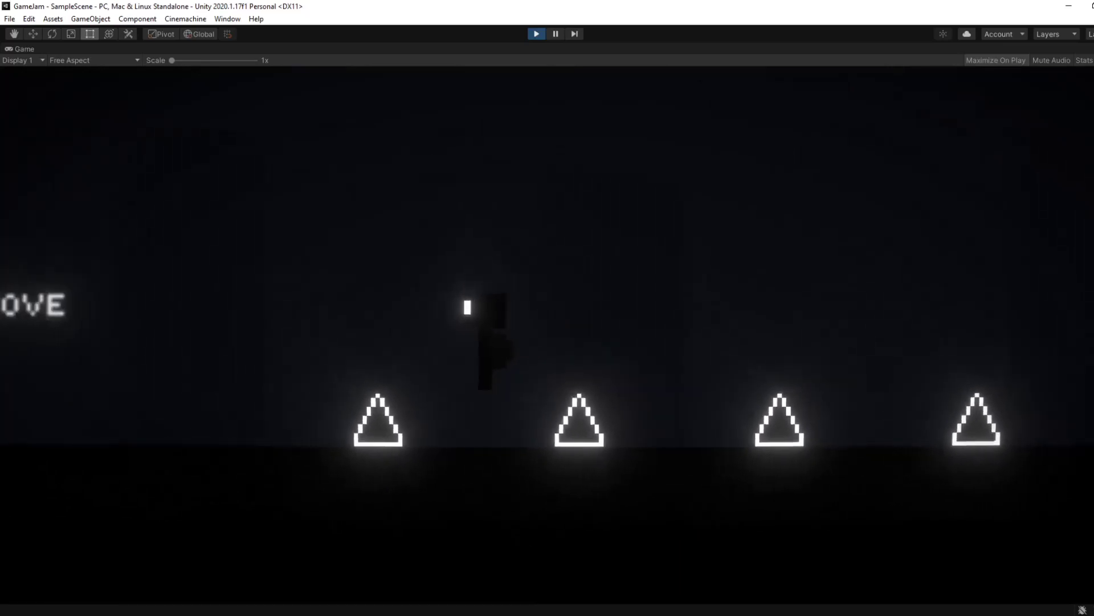
pyautogui.press('space')
pyautogui.press('a')
pyautogui.press('space')
pyautogui.press('d')
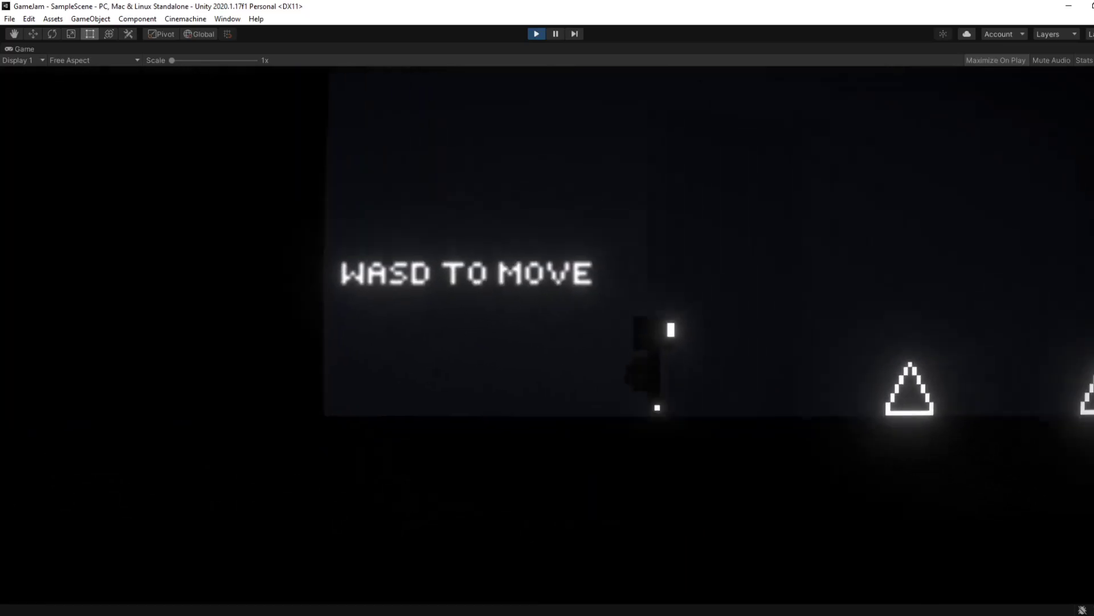
# Walk and jump the character back and forth between the starting wall and the first spike.
pyautogui.press('space')
pyautogui.press('a')
pyautogui.press('d')
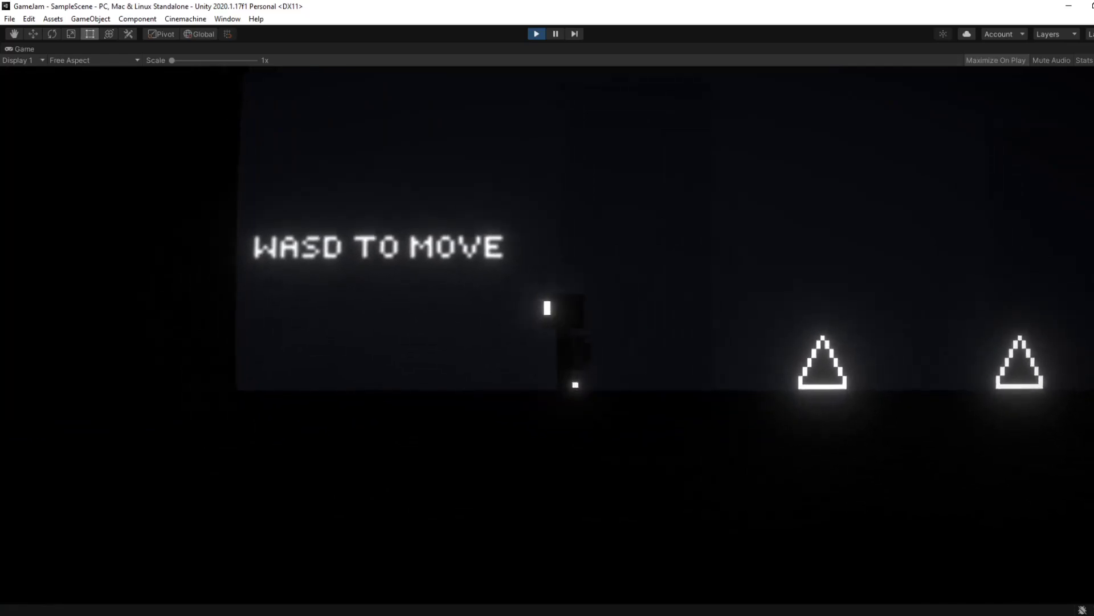
pyautogui.press('d')
pyautogui.press('a')
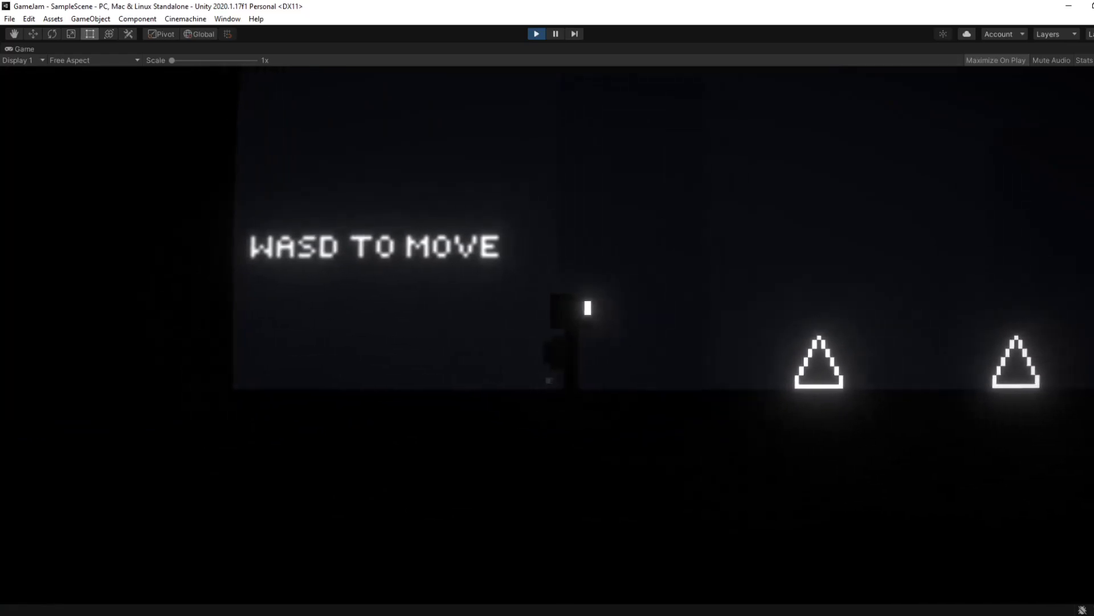
pyautogui.press('space')
pyautogui.press('a')
pyautogui.press('space')
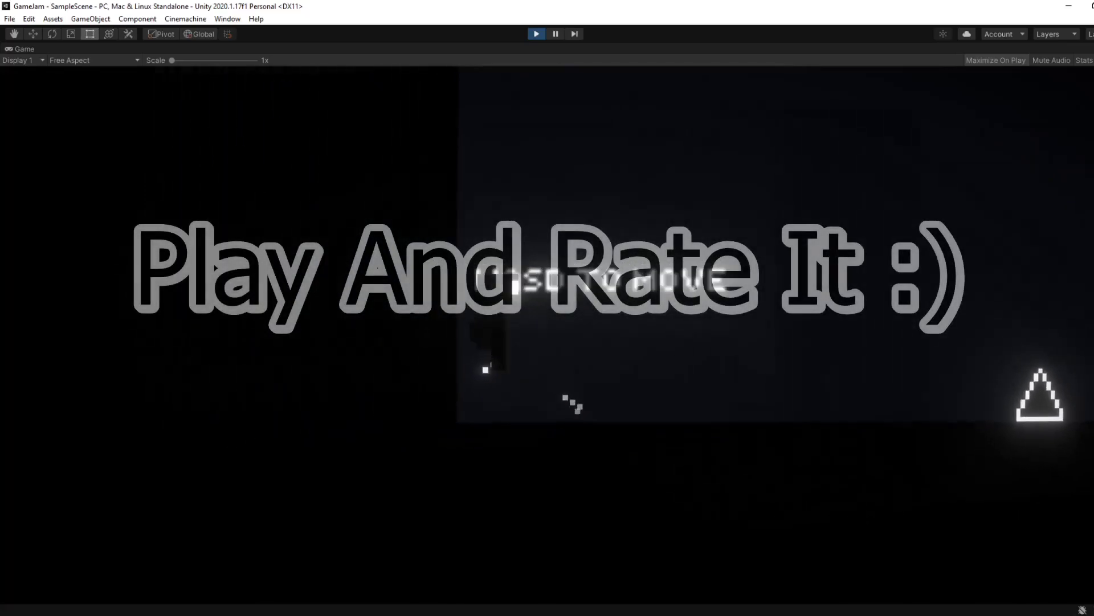
pyautogui.press('d')
pyautogui.press('a')
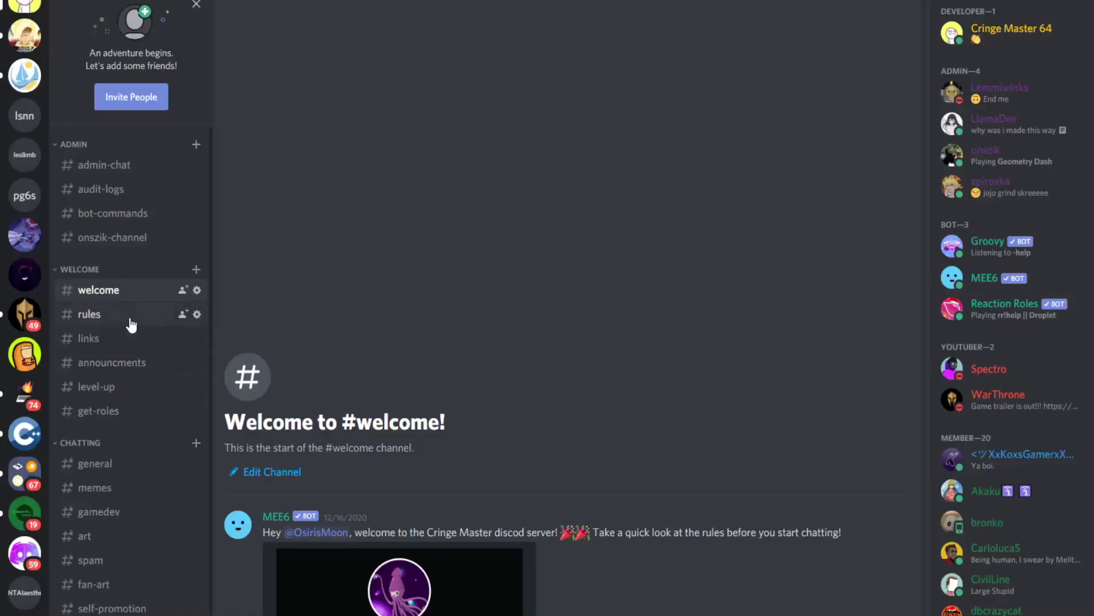
# Switch to the Discord server and browse its rules, links, announcments and level-up channels.
pyautogui.click(131, 324)
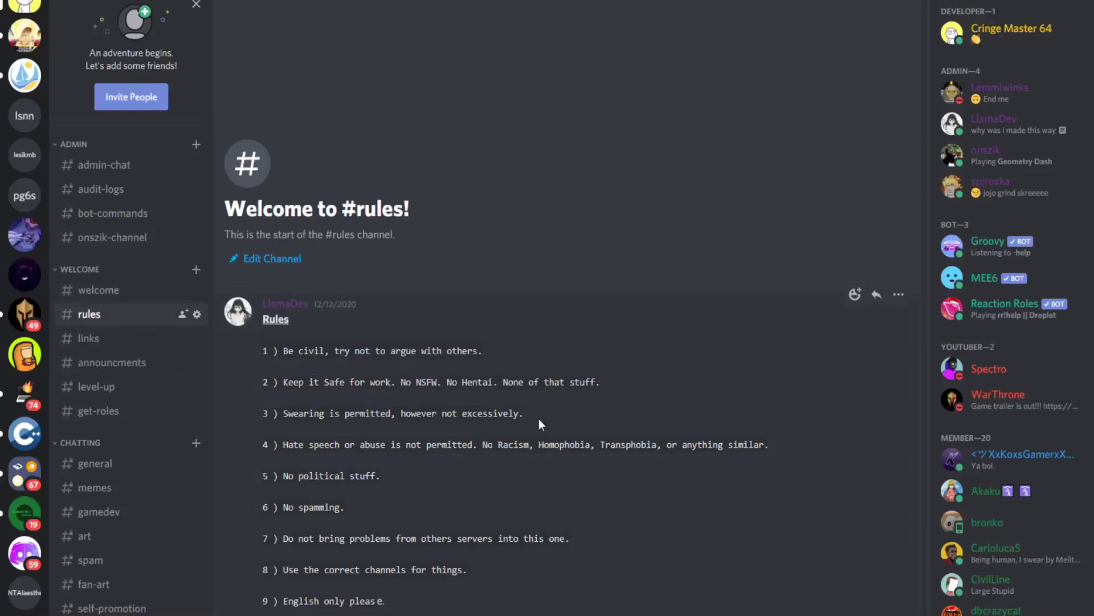
pyautogui.click(136, 342)
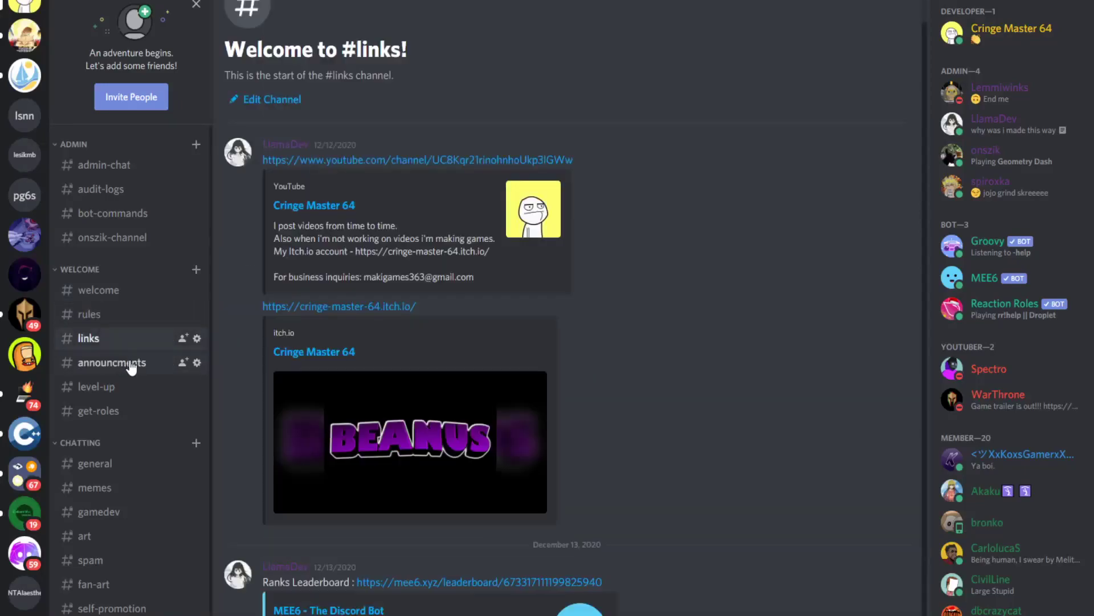
pyautogui.click(114, 368)
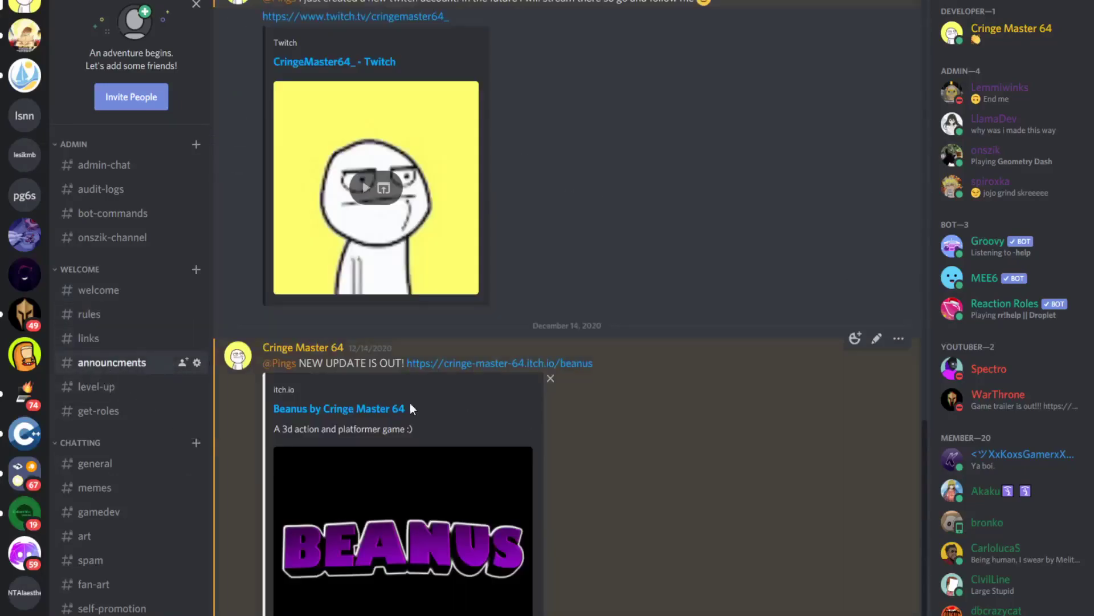
pyautogui.click(142, 392)
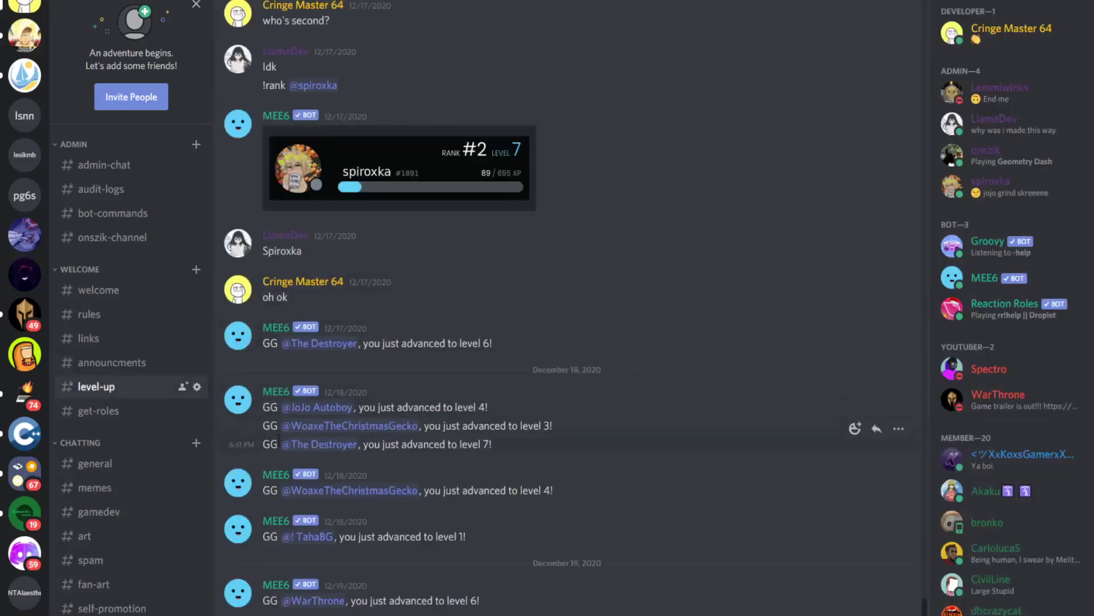